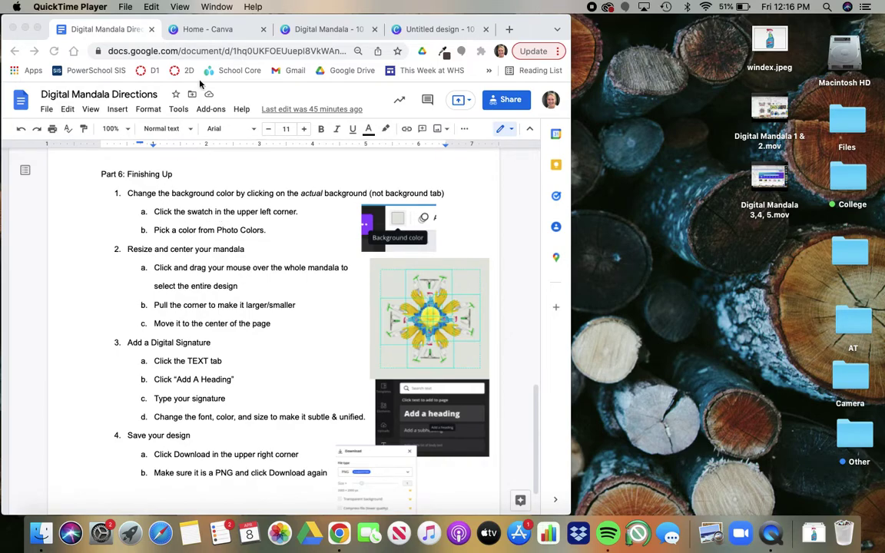
Switch from the Google Docs mandala directions to the Digital Mandala Canva tab
{"action": "left_click", "coordinate": [38, 29]}
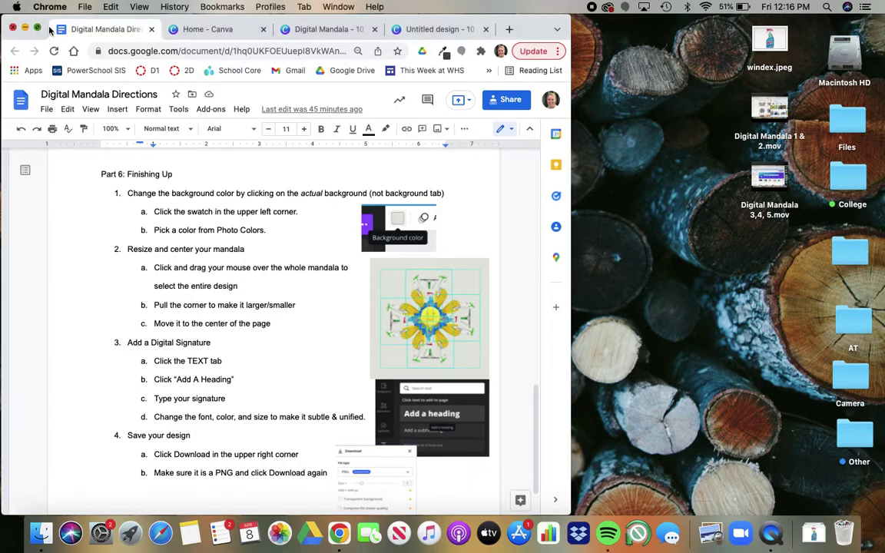
{"action": "left_click", "coordinate": [347, 16]}
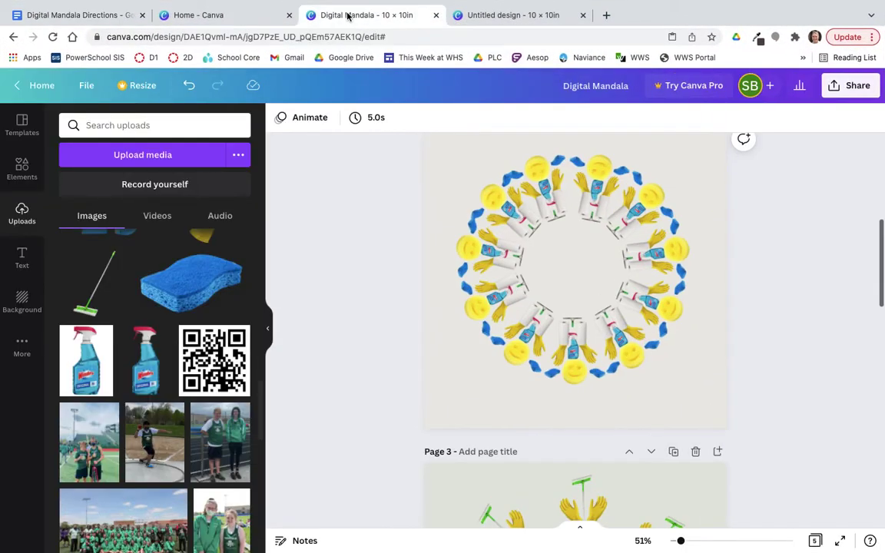
Collapse the Uploads side panel and fine-tune the zoom on the mandala page
{"action": "left_click", "coordinate": [269, 323]}
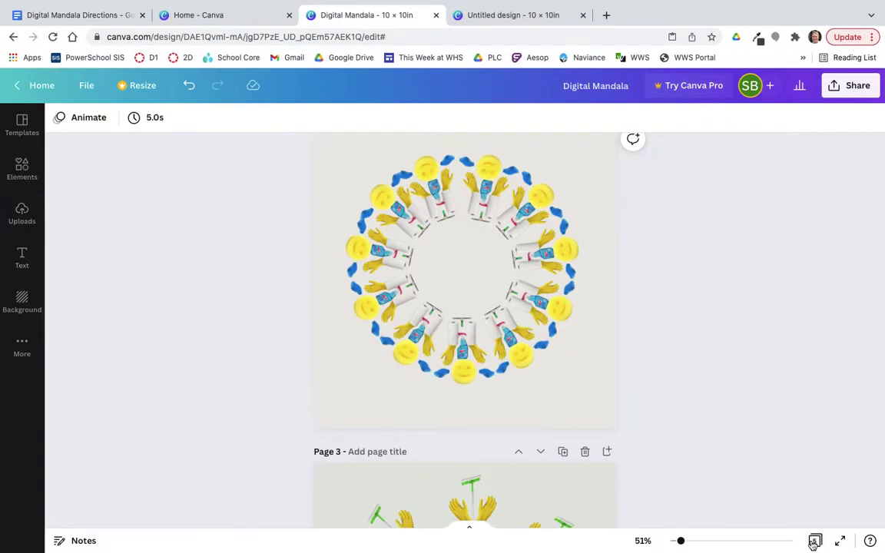
{"action": "left_click_drag", "start_coordinate": [682, 541], "coordinate": [690, 541]}
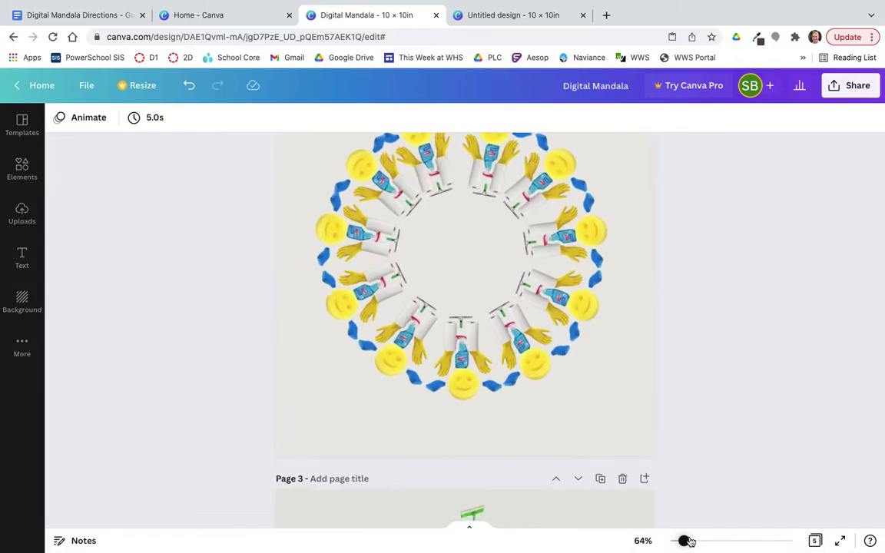
{"action": "scroll", "coordinate": [762, 395], "scroll_direction": "up", "scroll_amount": 3}
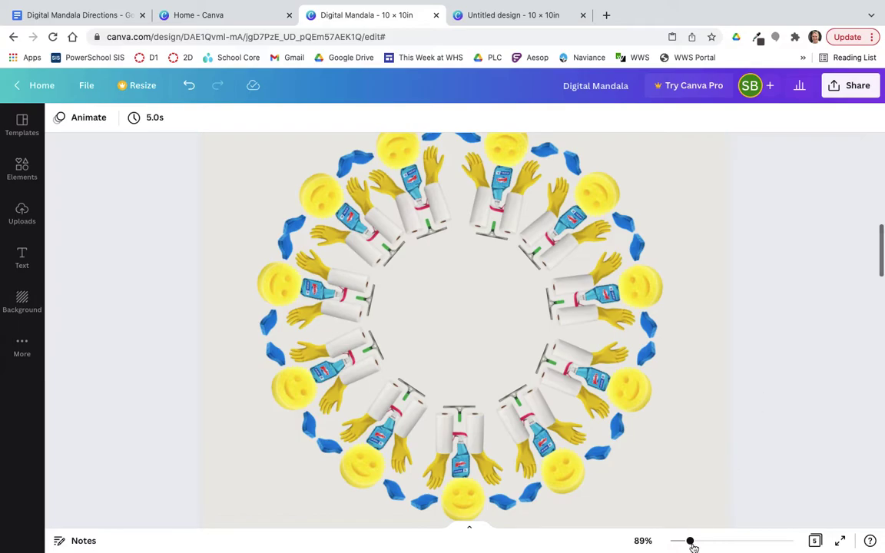
{"action": "left_click_drag", "start_coordinate": [691, 541], "coordinate": [688, 541]}
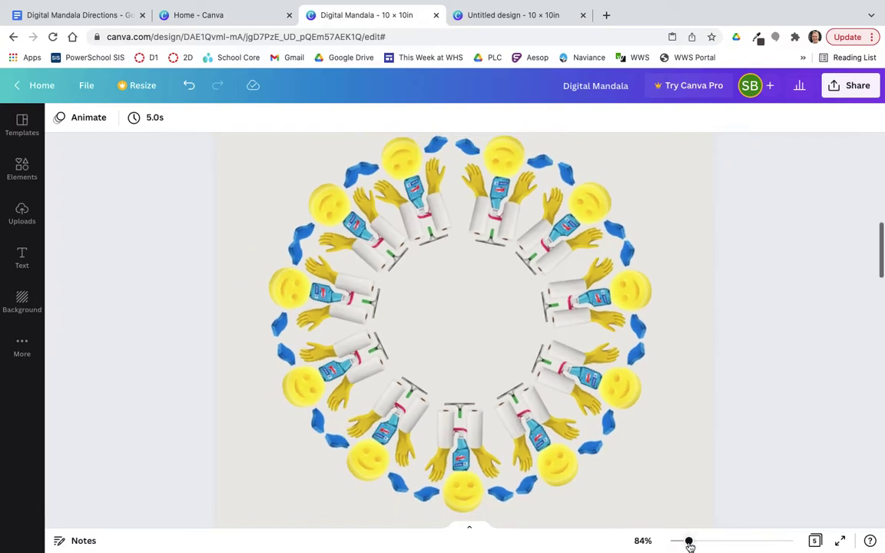
Glance at the mandala directions document, then return to the Canva design
{"action": "left_click", "coordinate": [109, 16]}
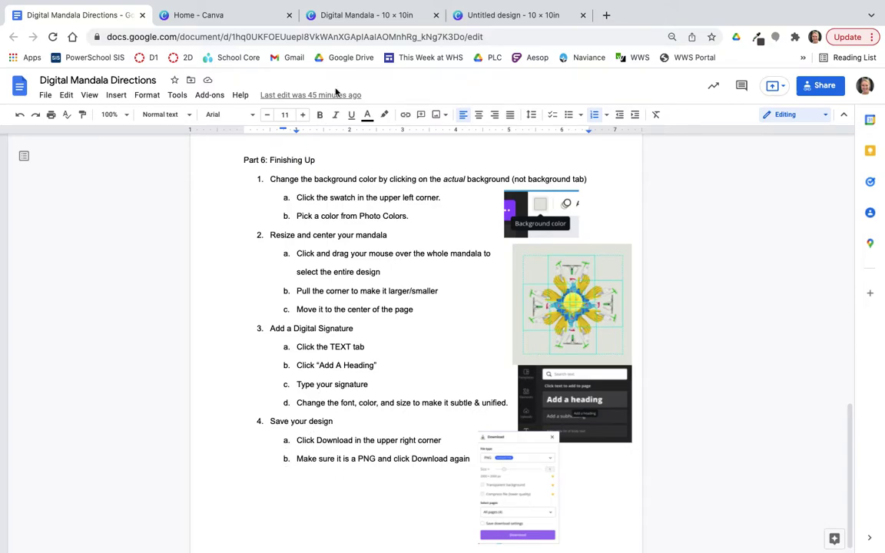
{"action": "left_click", "coordinate": [373, 16]}
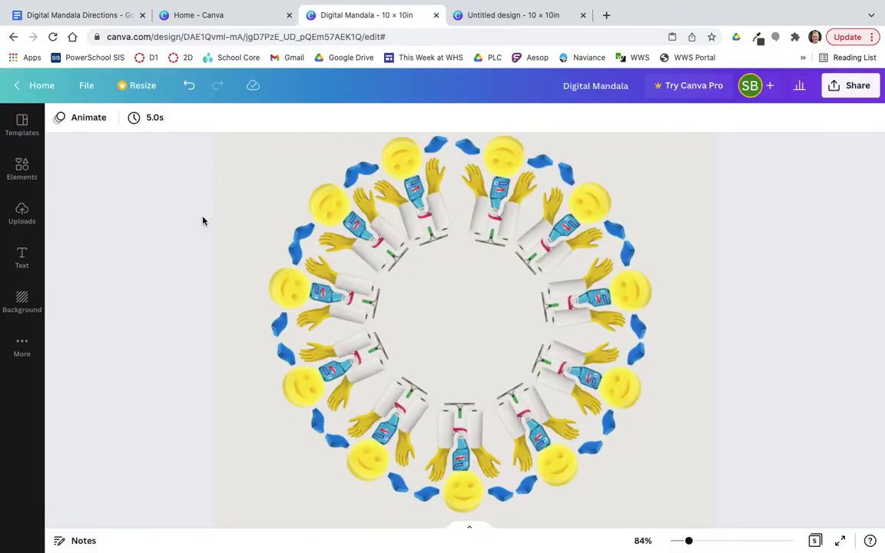
{"action": "scroll", "coordinate": [196, 290], "scroll_direction": "up", "scroll_amount": 1}
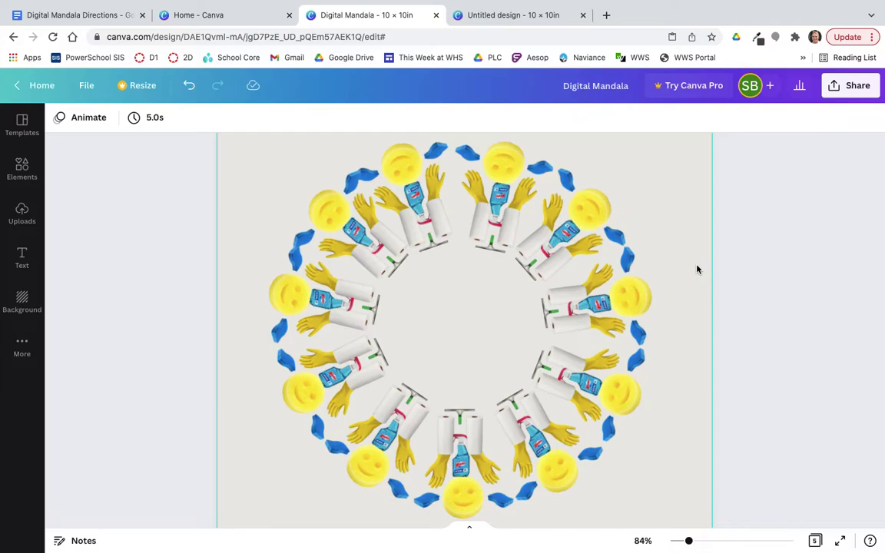
Nudge the top-left sticker group slightly right, then zoom out to view the whole page
{"action": "left_click", "coordinate": [402, 185]}
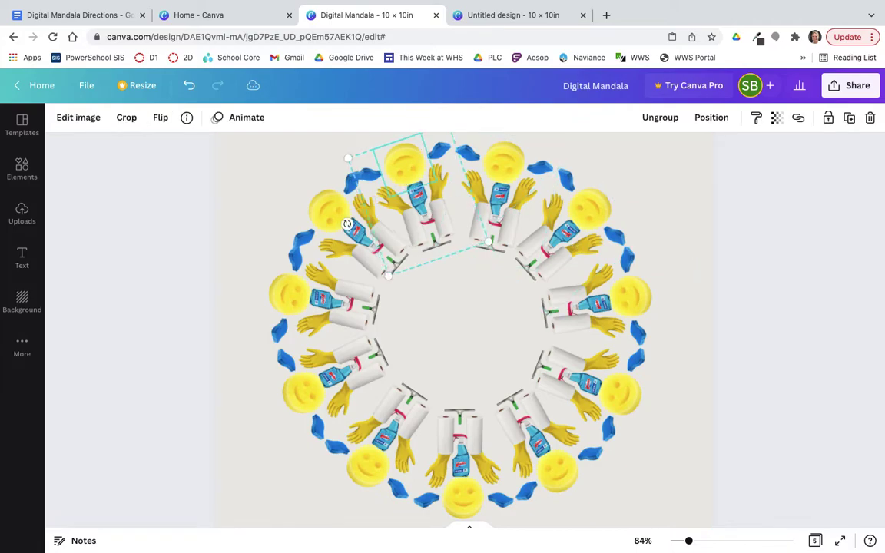
{"action": "left_click_drag", "start_coordinate": [403, 184], "coordinate": [409, 185]}
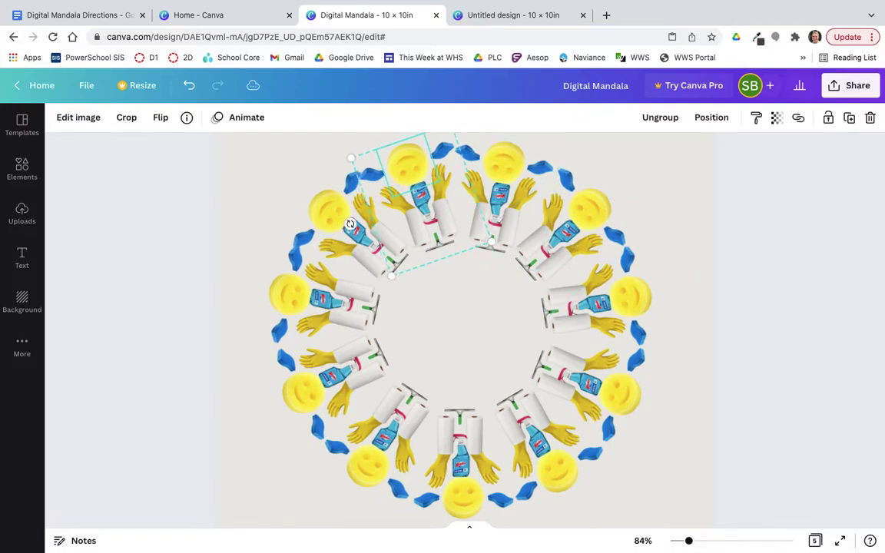
{"action": "left_click", "coordinate": [715, 206]}
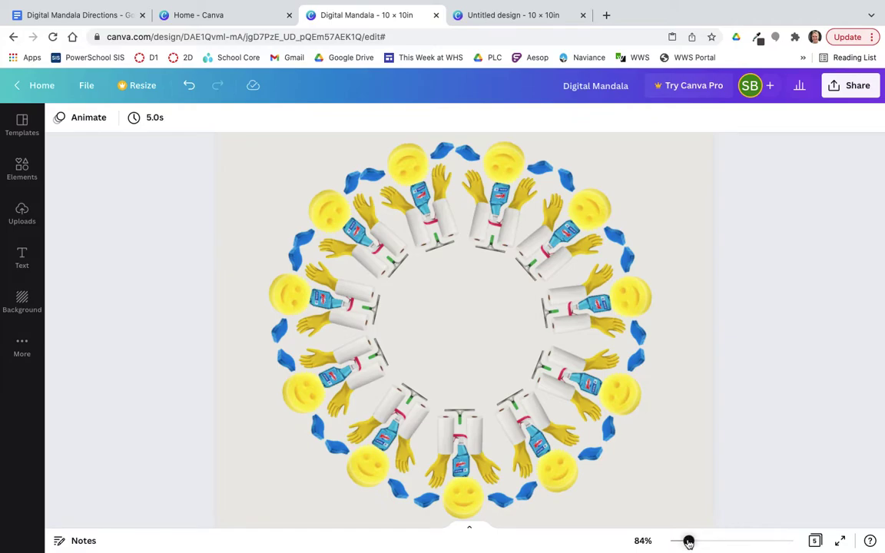
{"action": "left_click_drag", "start_coordinate": [689, 541], "coordinate": [685, 541]}
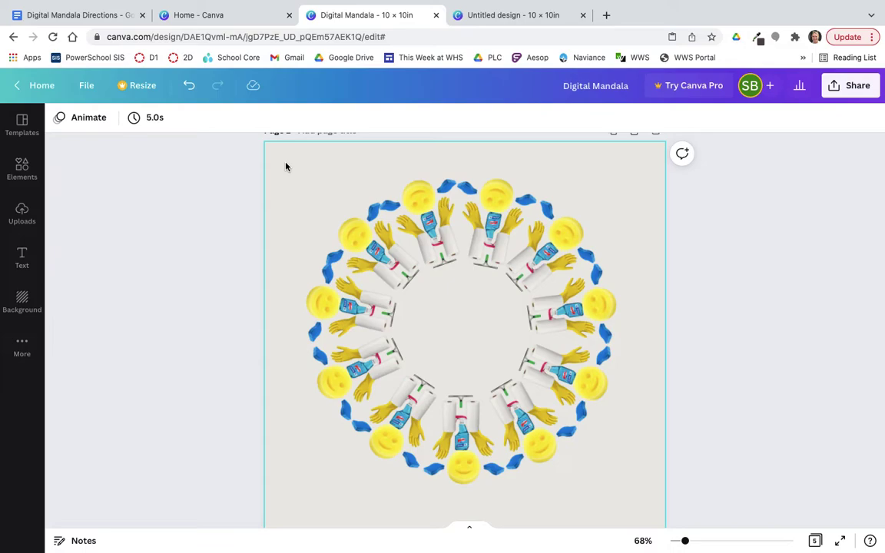
Select the page background and browse its colour options, including the photo colours
{"action": "left_click", "coordinate": [286, 167]}
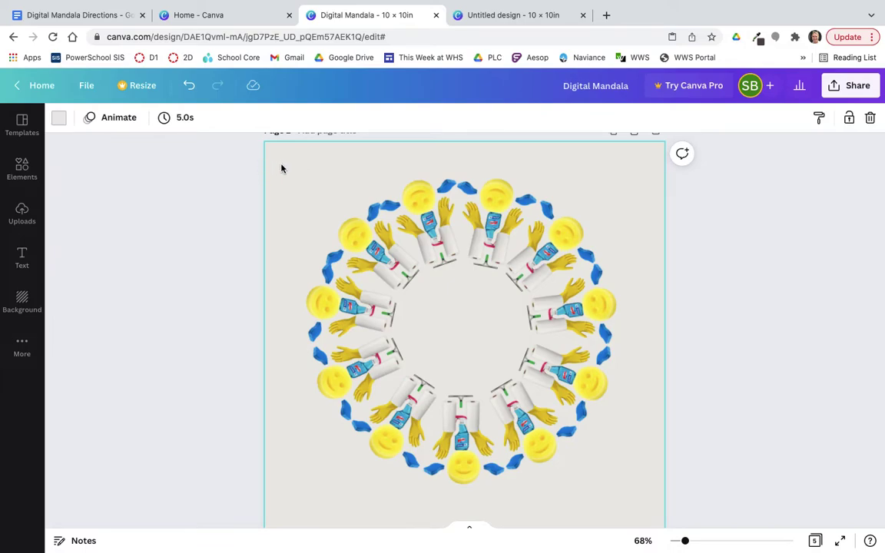
{"action": "left_click", "coordinate": [60, 120]}
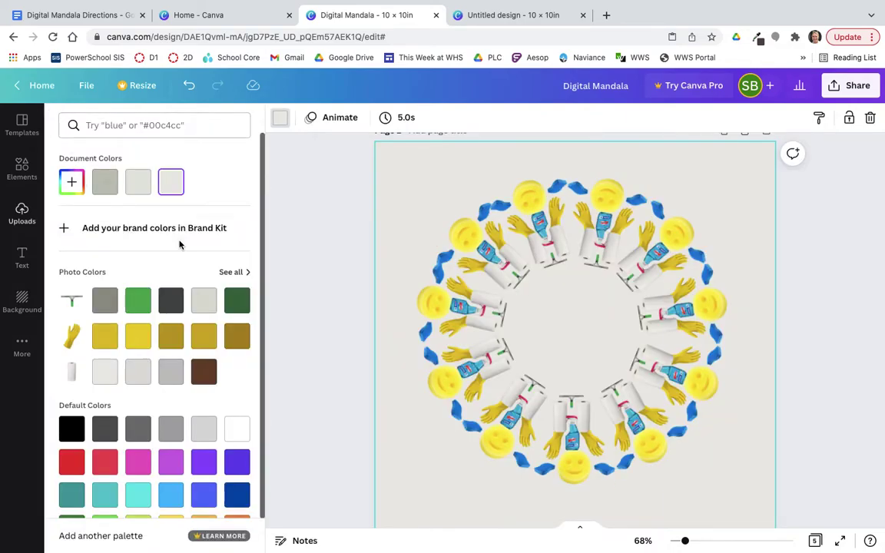
{"action": "scroll", "coordinate": [138, 253], "scroll_direction": "down", "scroll_amount": 1}
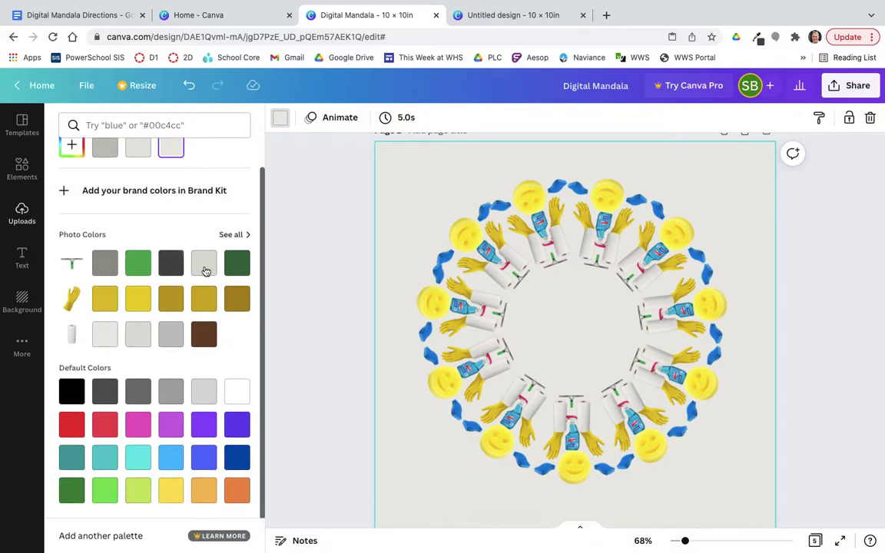
{"action": "left_click", "coordinate": [230, 235]}
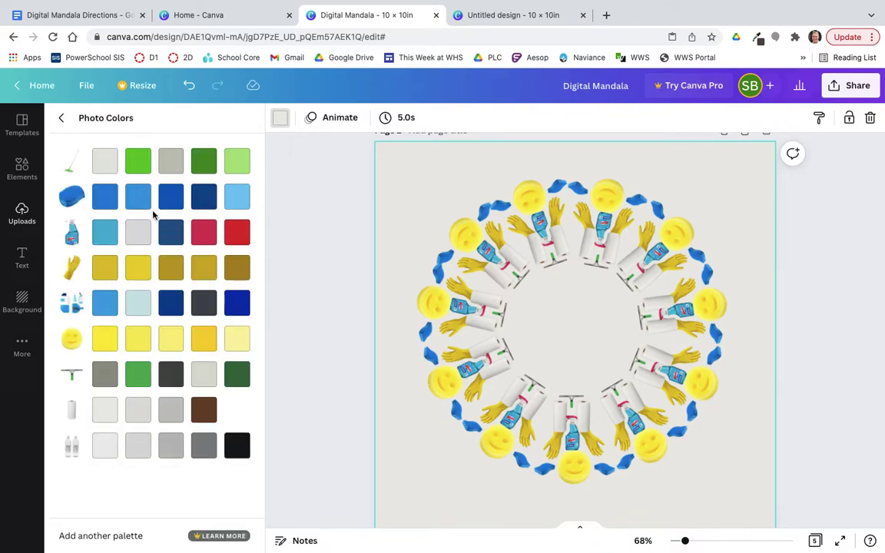
{"action": "left_click", "coordinate": [62, 119]}
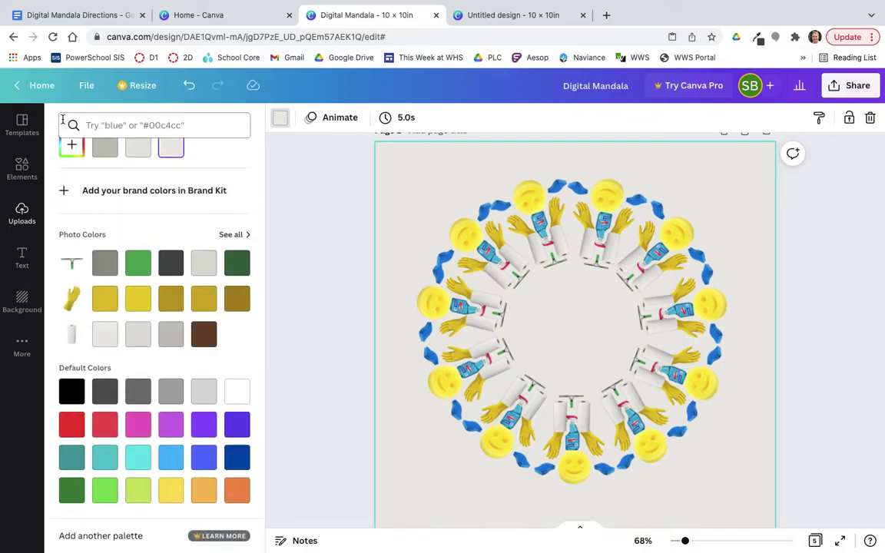
Try dark green, gold, olive and darker shades on the page background
{"action": "left_click", "coordinate": [236, 263]}
{"action": "left_click", "coordinate": [201, 300]}
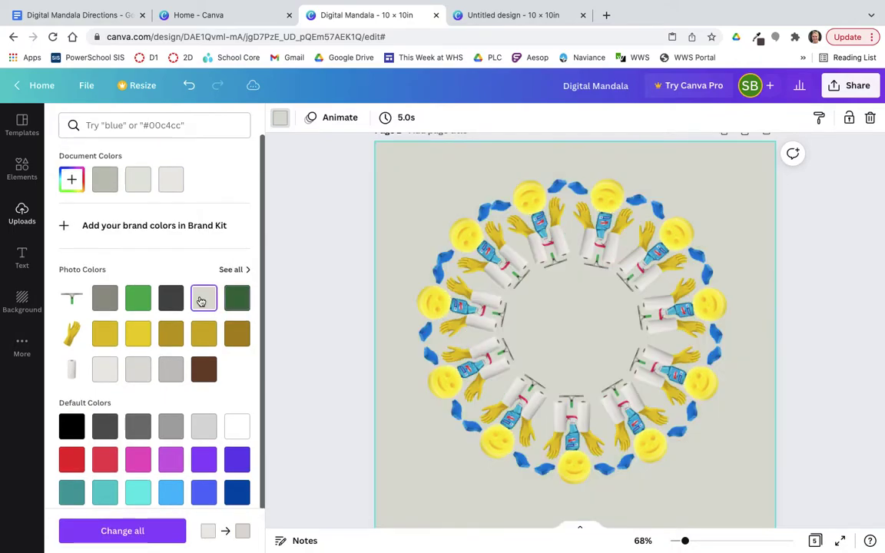
{"action": "left_click", "coordinate": [203, 333]}
{"action": "left_click", "coordinate": [243, 336]}
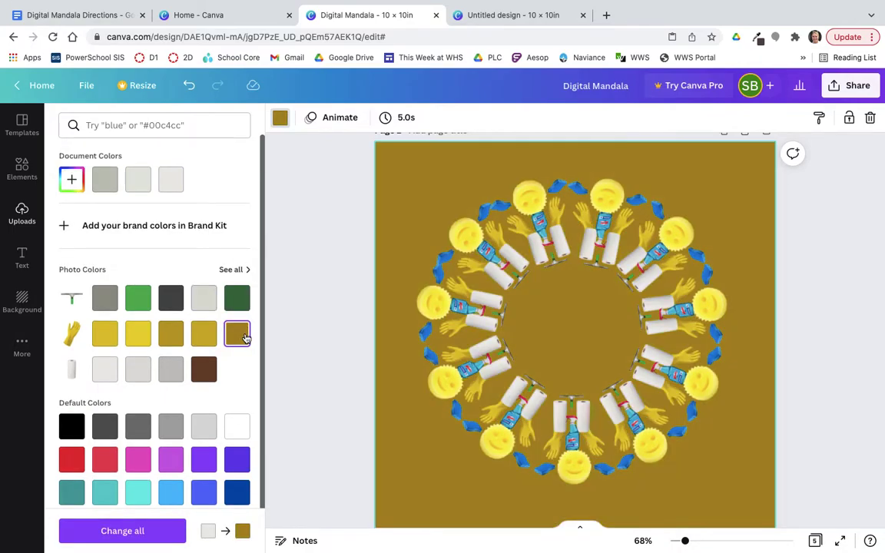
{"action": "left_click", "coordinate": [204, 369]}
{"action": "left_click", "coordinate": [171, 370]}
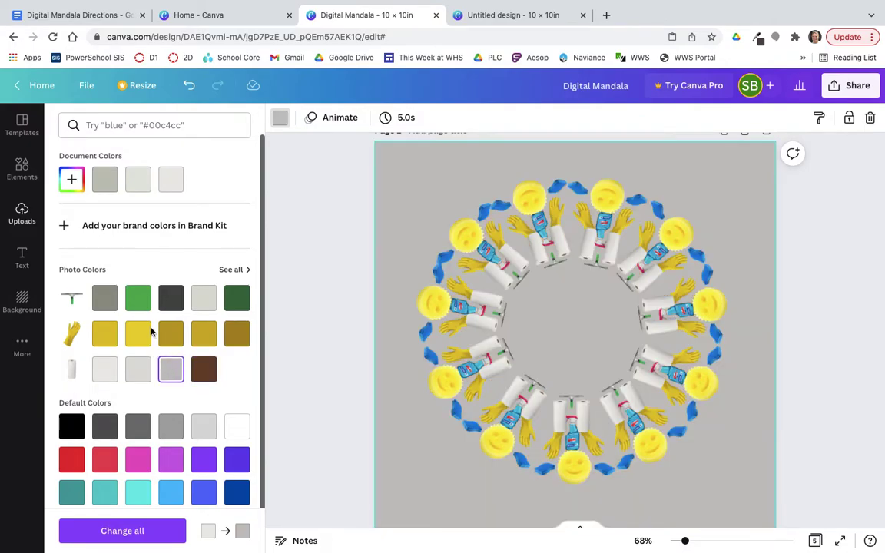
{"action": "left_click", "coordinate": [235, 270]}
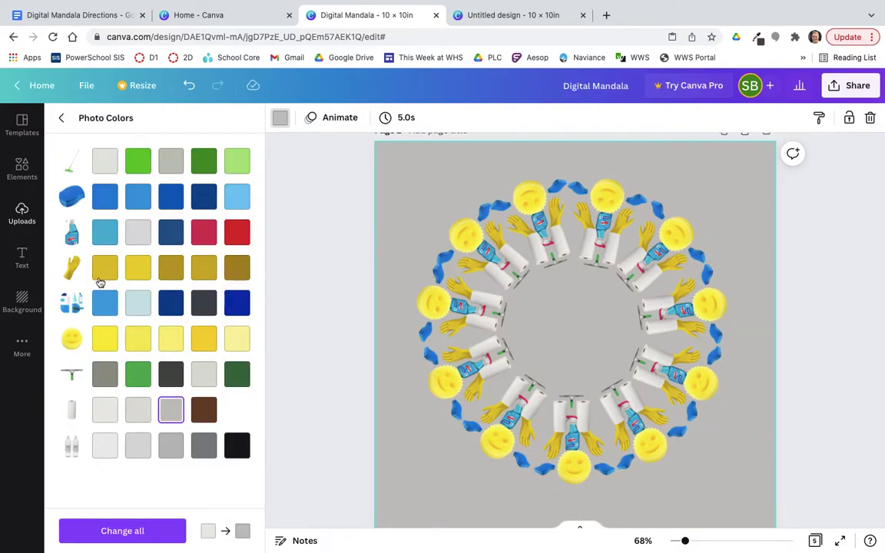
Try olive-gold, light blue, green #2fbc26 and pale blue, then settle on light grey
{"action": "left_click", "coordinate": [235, 267]}
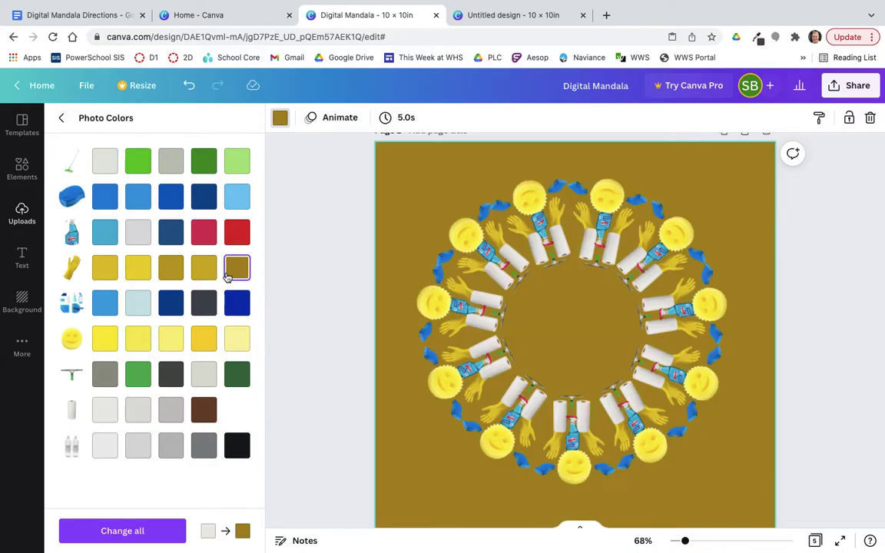
{"action": "left_click", "coordinate": [239, 199]}
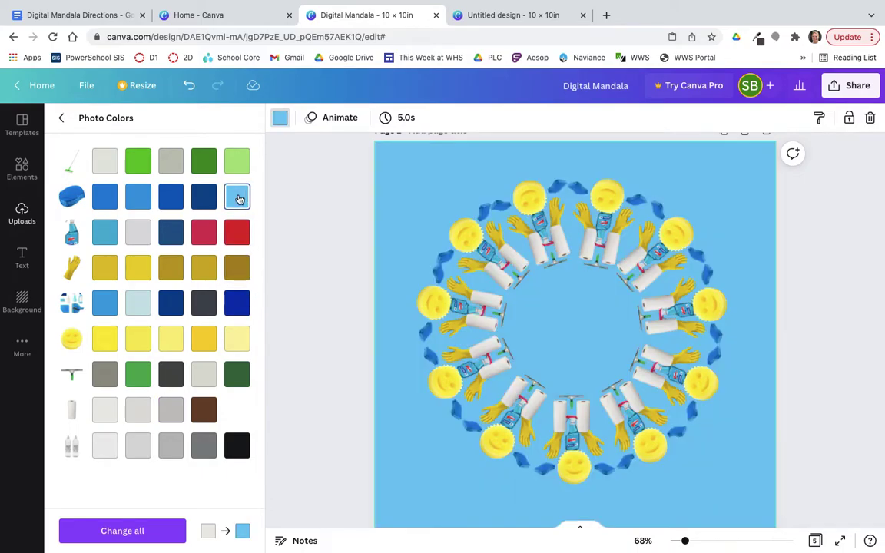
{"action": "left_click", "coordinate": [237, 160]}
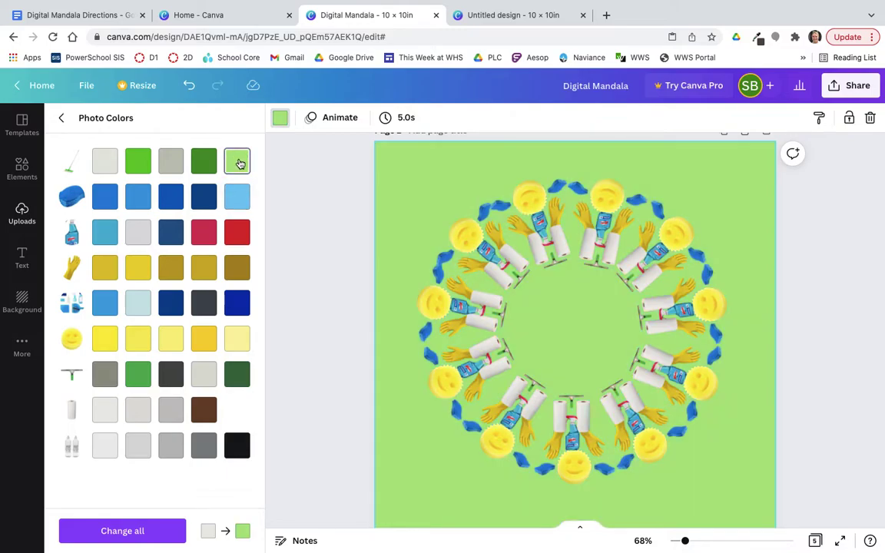
{"action": "left_click", "coordinate": [138, 167]}
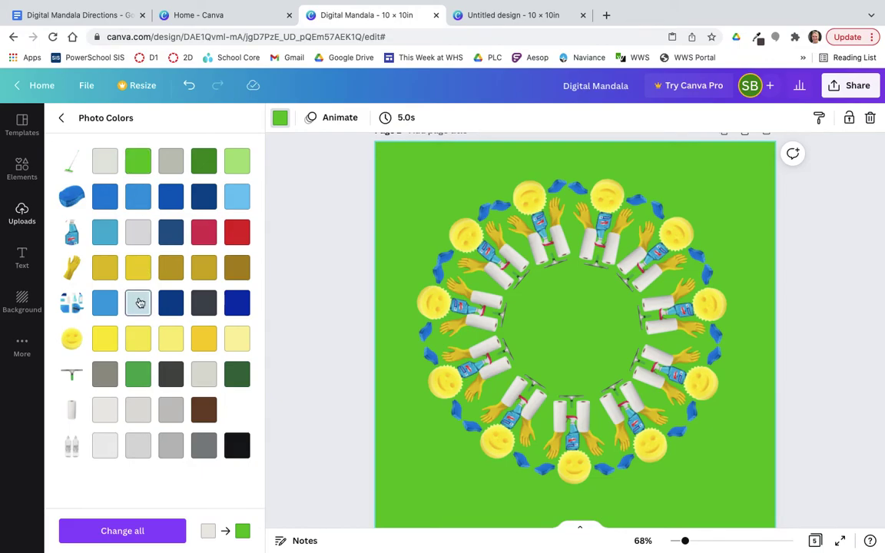
{"action": "left_click", "coordinate": [139, 303]}
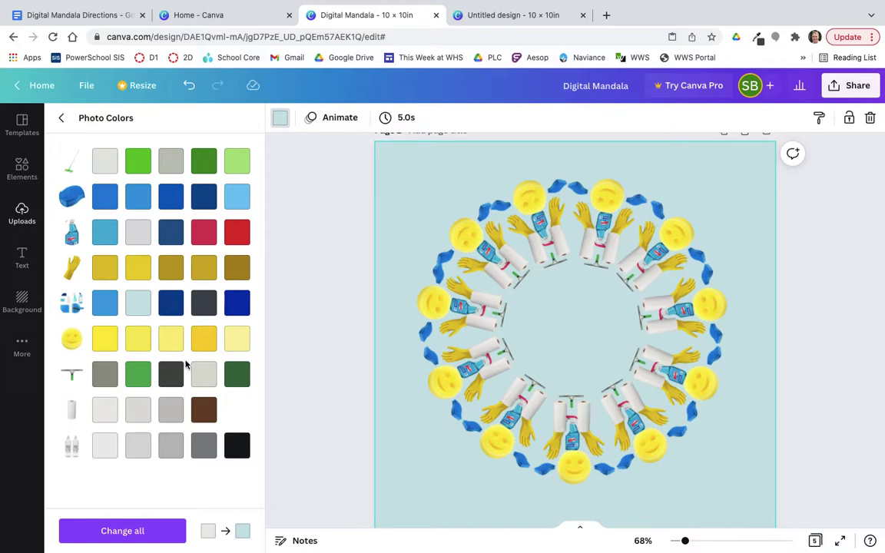
{"action": "left_click", "coordinate": [205, 373]}
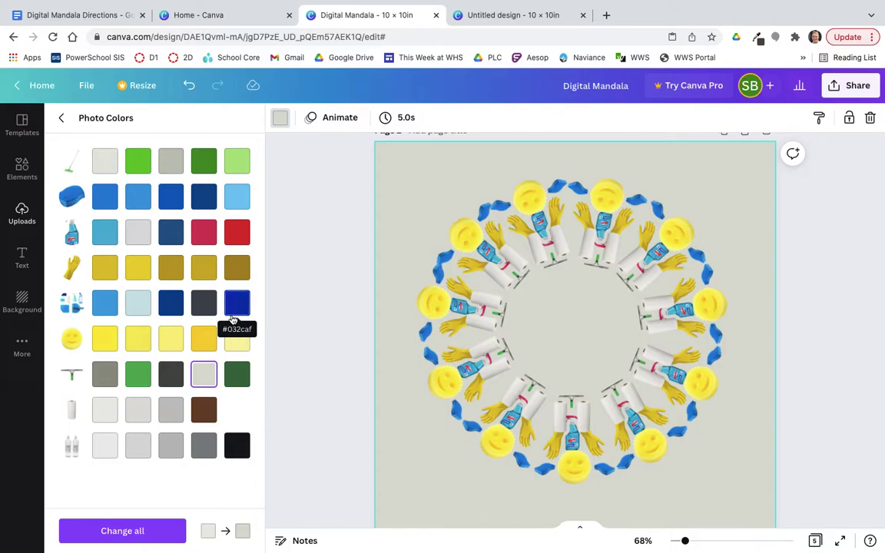
{"action": "left_click", "coordinate": [61, 118]}
Marquee-select every mandala piece, enlarge the ring to fill the page, and recentre it
{"action": "left_click", "coordinate": [366, 269]}
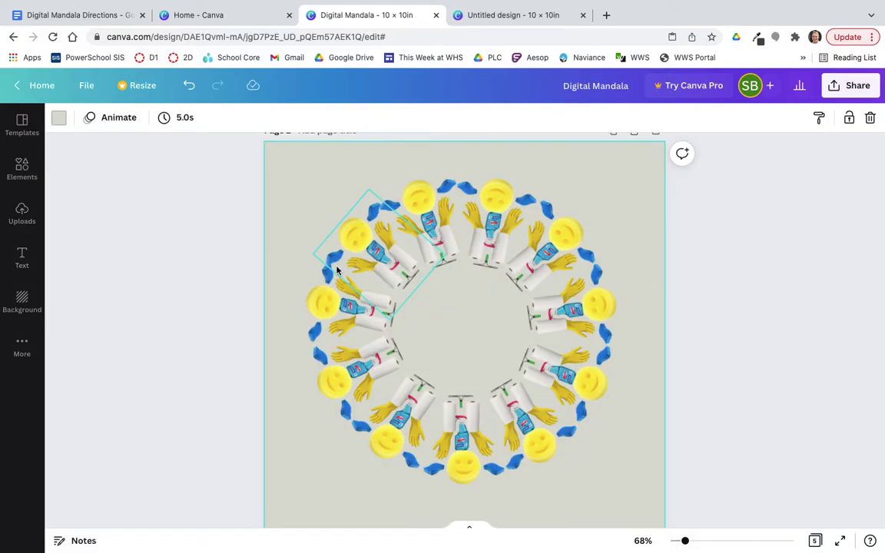
{"action": "left_click", "coordinate": [213, 251]}
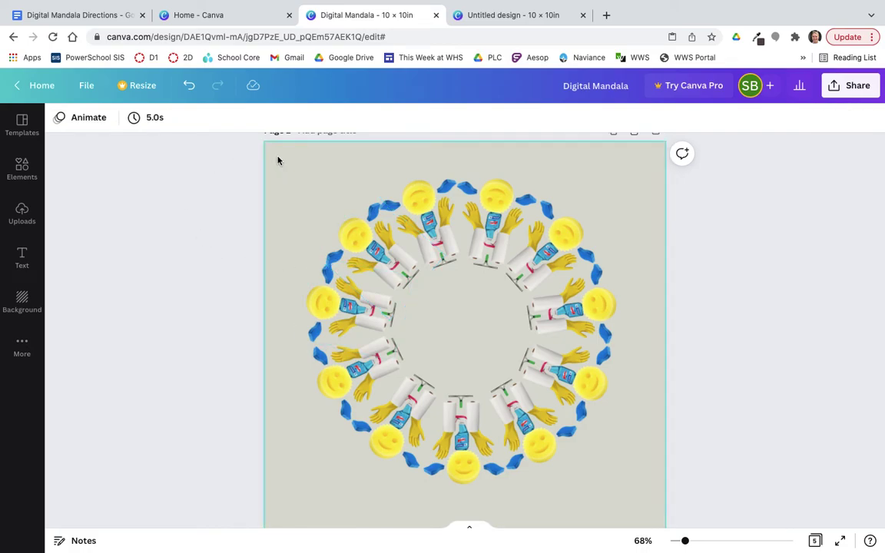
{"action": "left_click_drag", "start_coordinate": [278, 160], "coordinate": [624, 501]}
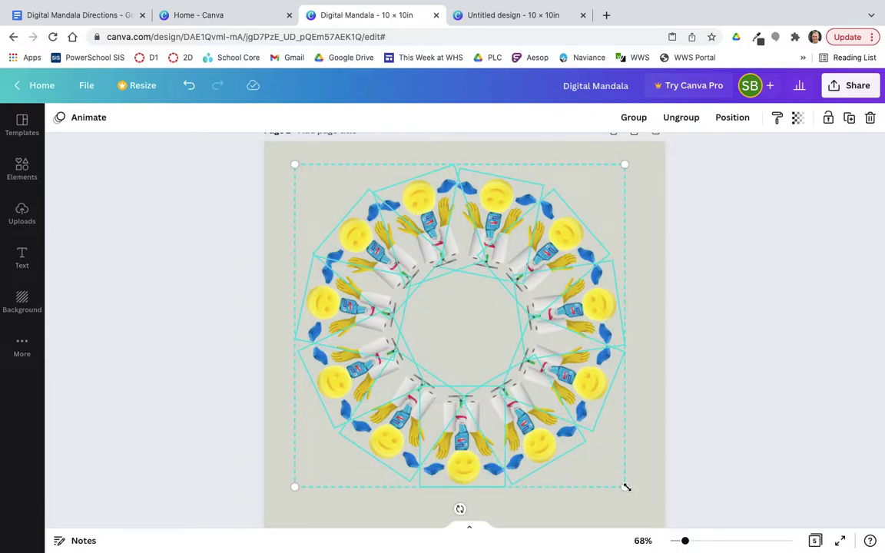
{"action": "left_click_drag", "start_coordinate": [626, 487], "coordinate": [659, 512]}
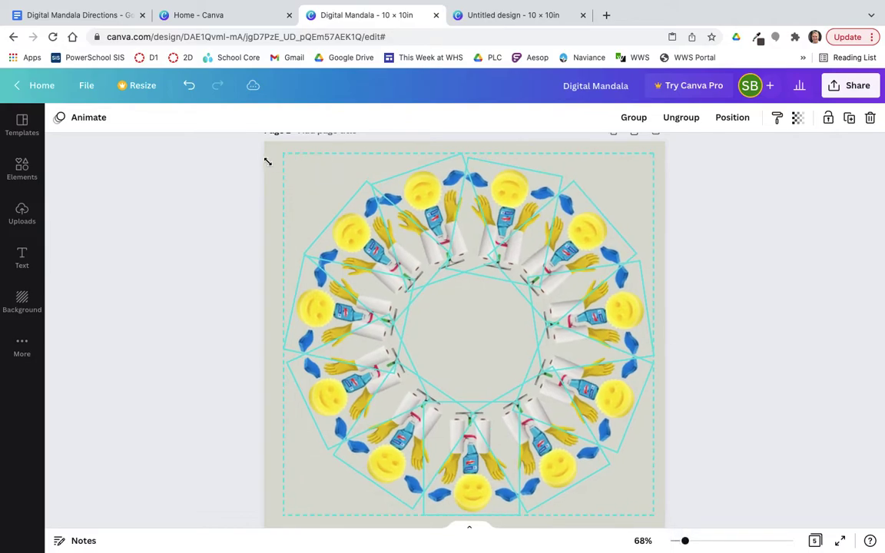
{"action": "mouse_move", "coordinate": [267, 162]}
{"action": "left_mouse_down"}
{"action": "mouse_move", "coordinate": [250, 154]}
{"action": "mouse_move", "coordinate": [278, 168]}
{"action": "left_mouse_up"}
{"action": "mouse_move", "coordinate": [443, 298]}
{"action": "left_mouse_down"}
{"action": "mouse_move", "coordinate": [415, 293]}
{"action": "mouse_move", "coordinate": [451, 302]}
{"action": "mouse_move", "coordinate": [447, 309]}
{"action": "left_mouse_up"}
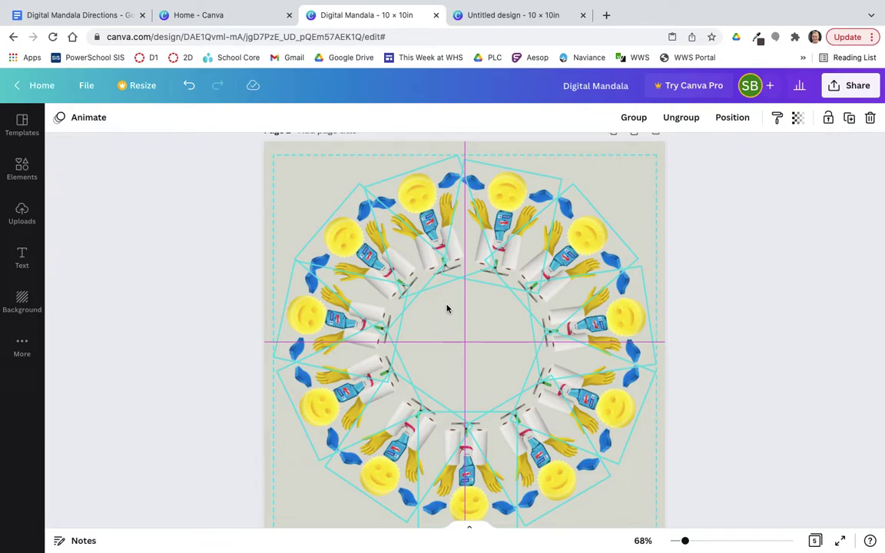
{"action": "left_click", "coordinate": [742, 280]}
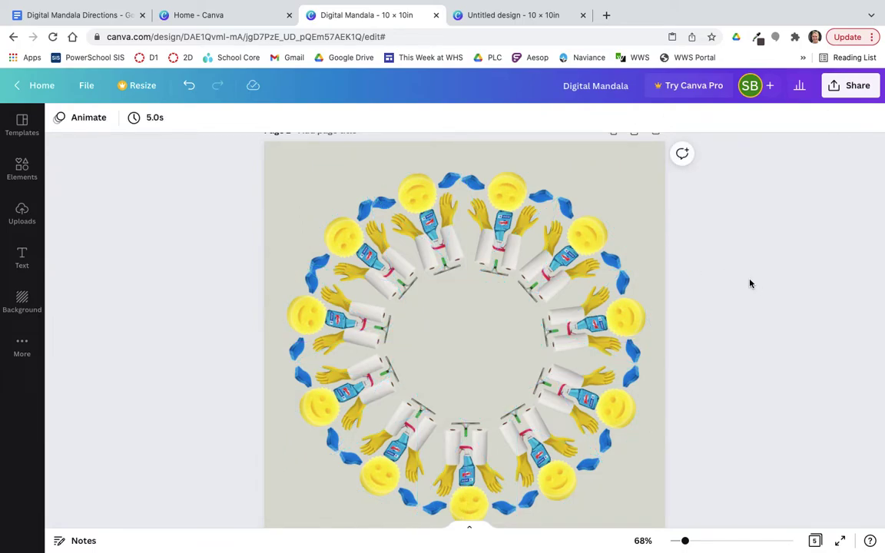
Add a heading text box reading 'Bartel' to the page
{"action": "scroll", "coordinate": [742, 278], "scroll_direction": "down", "scroll_amount": 1}
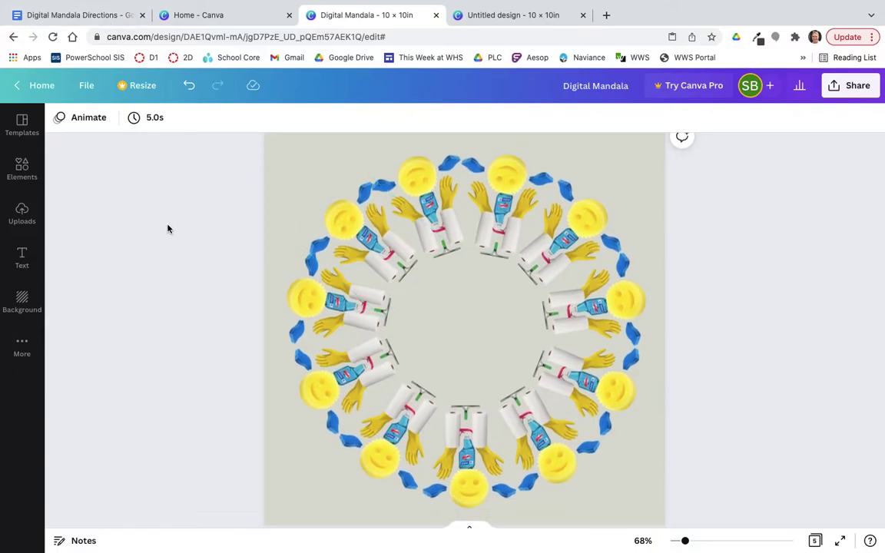
{"action": "scroll", "coordinate": [229, 284], "scroll_direction": "down", "scroll_amount": 1}
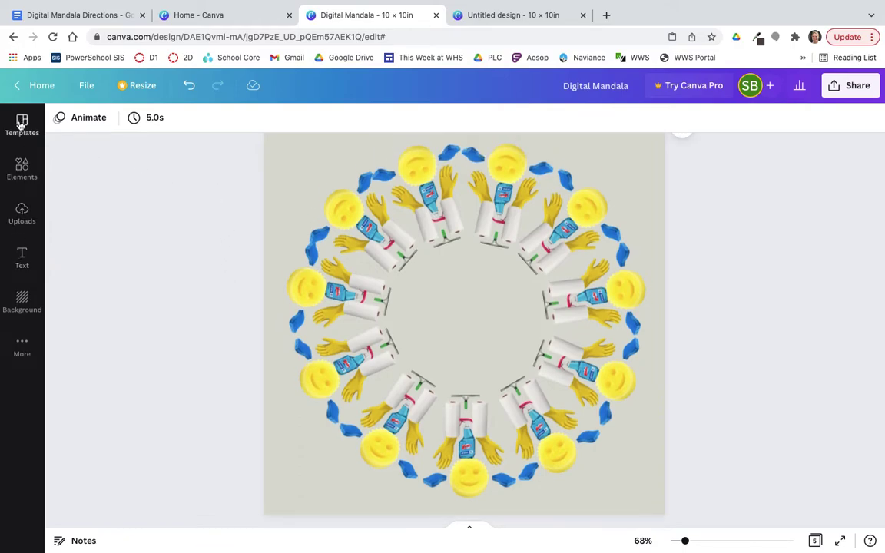
{"action": "left_click", "coordinate": [22, 258]}
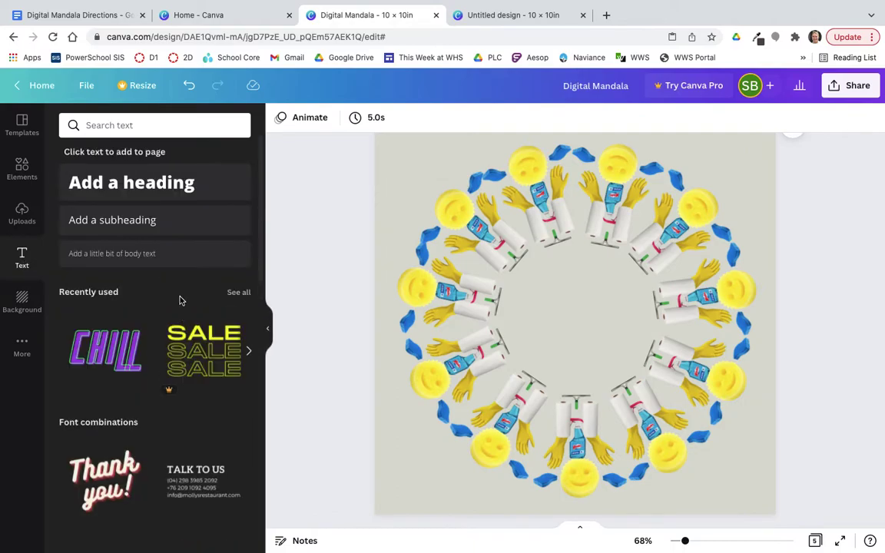
{"action": "scroll", "coordinate": [180, 300], "scroll_direction": "down", "scroll_amount": 3}
{"action": "scroll", "coordinate": [180, 301], "scroll_direction": "up", "scroll_amount": 3}
{"action": "scroll", "coordinate": [180, 301], "scroll_direction": "down", "scroll_amount": 2}
{"action": "scroll", "coordinate": [179, 301], "scroll_direction": "down", "scroll_amount": 2}
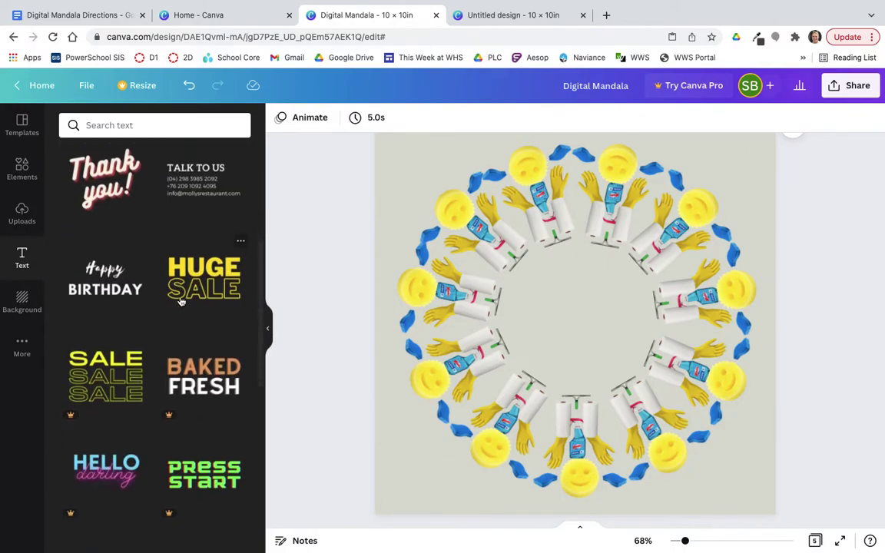
{"action": "scroll", "coordinate": [180, 300], "scroll_direction": "up", "scroll_amount": 5}
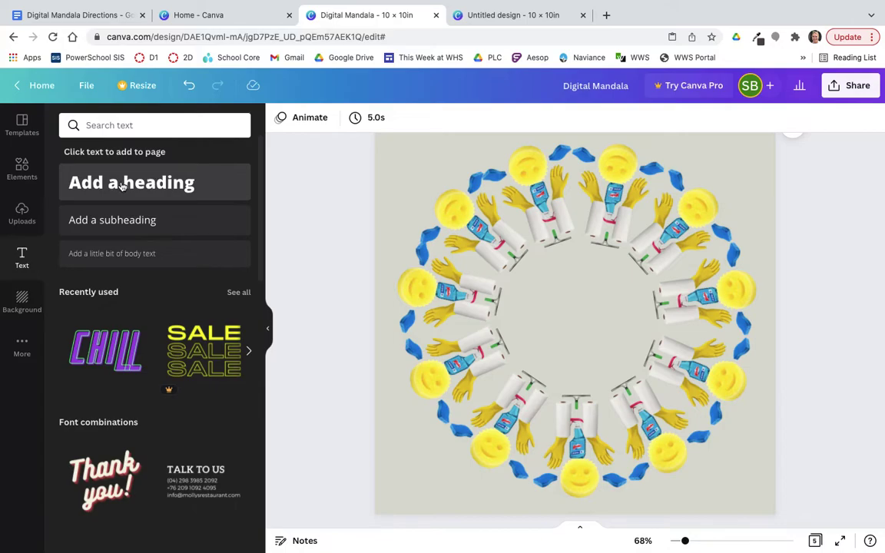
{"action": "left_click", "coordinate": [122, 186]}
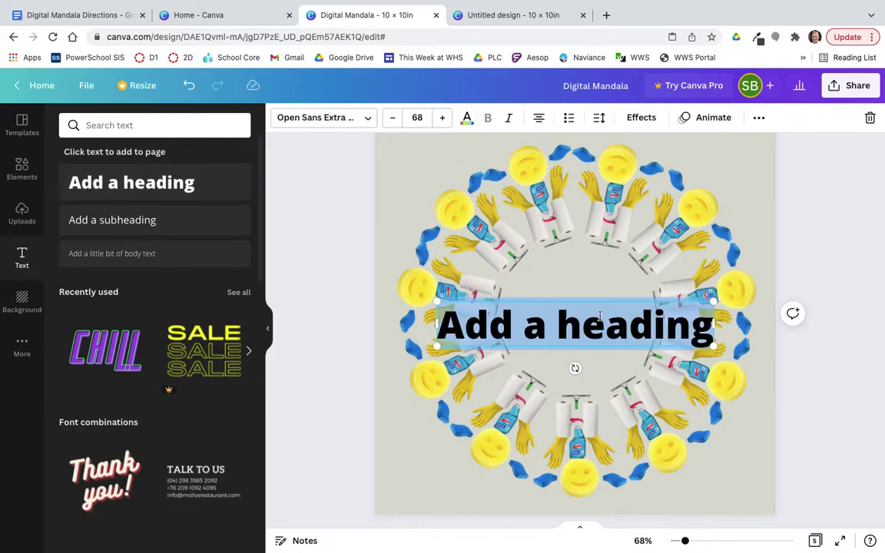
{"action": "type", "text": "Bartel"}
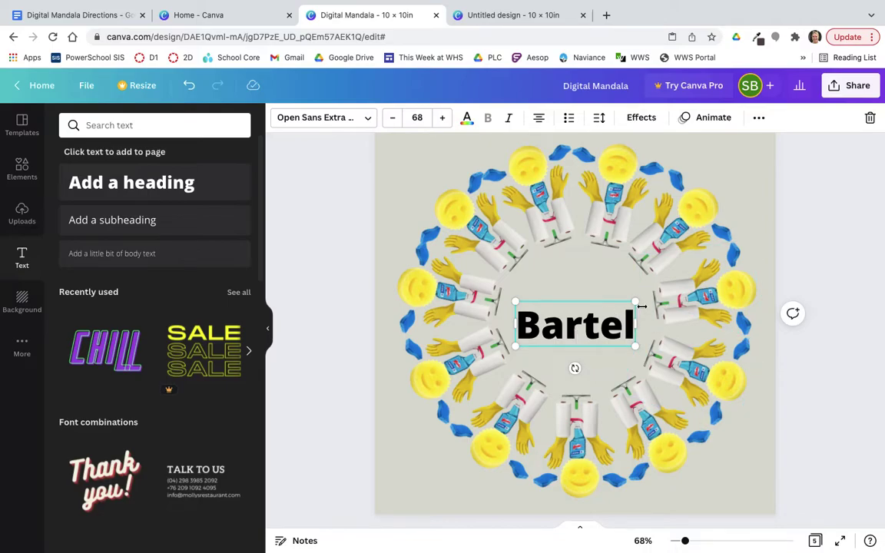
Shrink the Bartel text and move it to the page's bottom-right corner
{"action": "left_click_drag", "start_coordinate": [636, 301], "coordinate": [589, 320]}
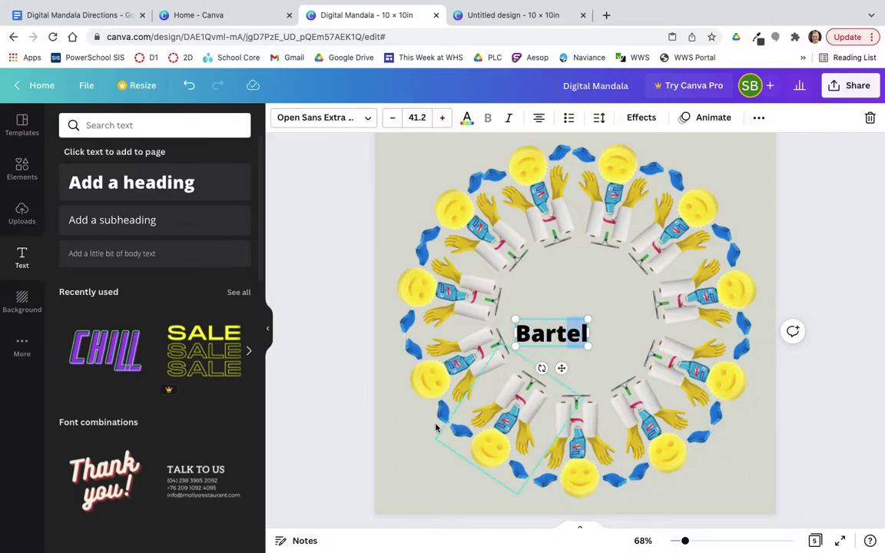
{"action": "left_click", "coordinate": [422, 454]}
{"action": "mouse_move", "coordinate": [562, 335]}
{"action": "left_mouse_down"}
{"action": "mouse_move", "coordinate": [723, 497]}
{"action": "mouse_move", "coordinate": [740, 487]}
{"action": "left_mouse_up"}
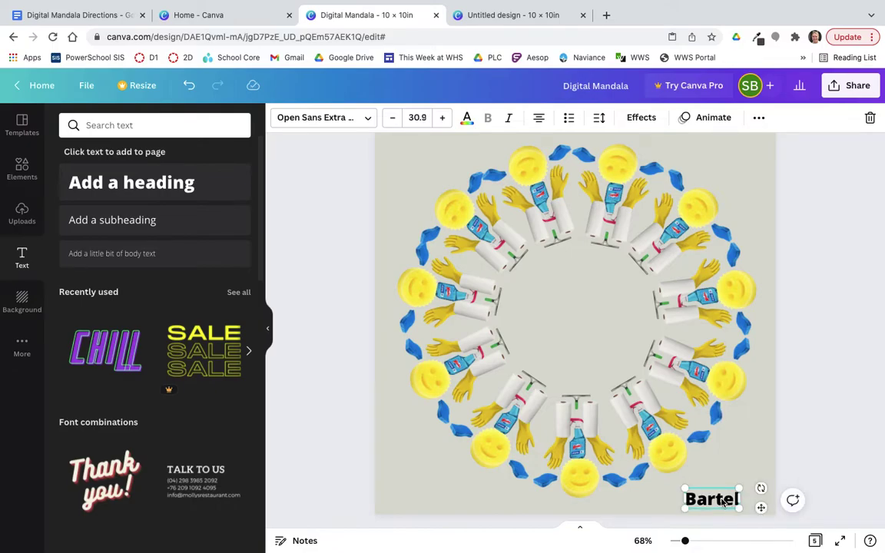
{"action": "left_click", "coordinate": [815, 472]}
{"action": "left_click", "coordinate": [267, 332]}
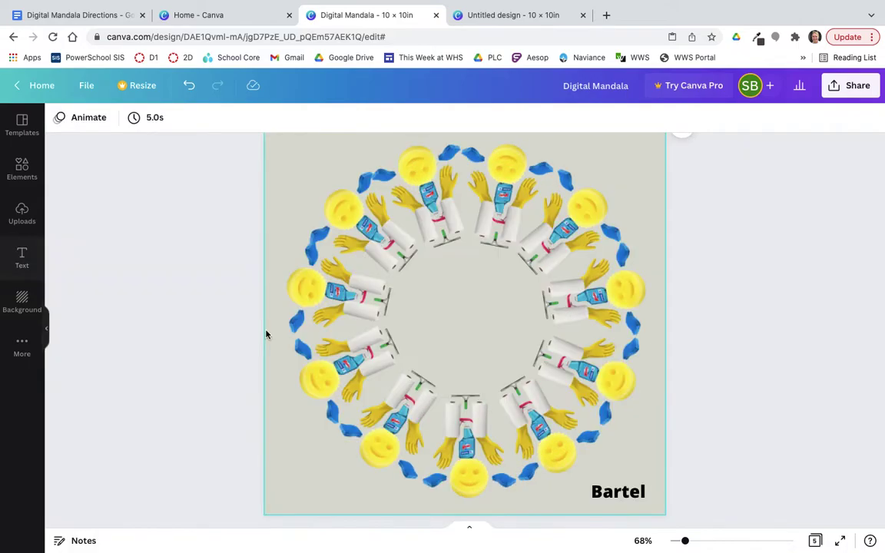
{"action": "left_click", "coordinate": [616, 494]}
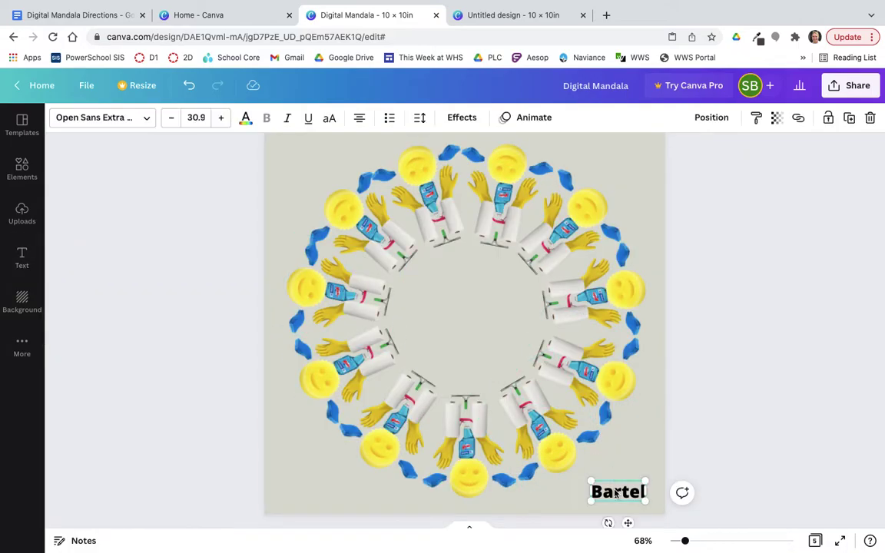
{"action": "left_click", "coordinate": [146, 120]}
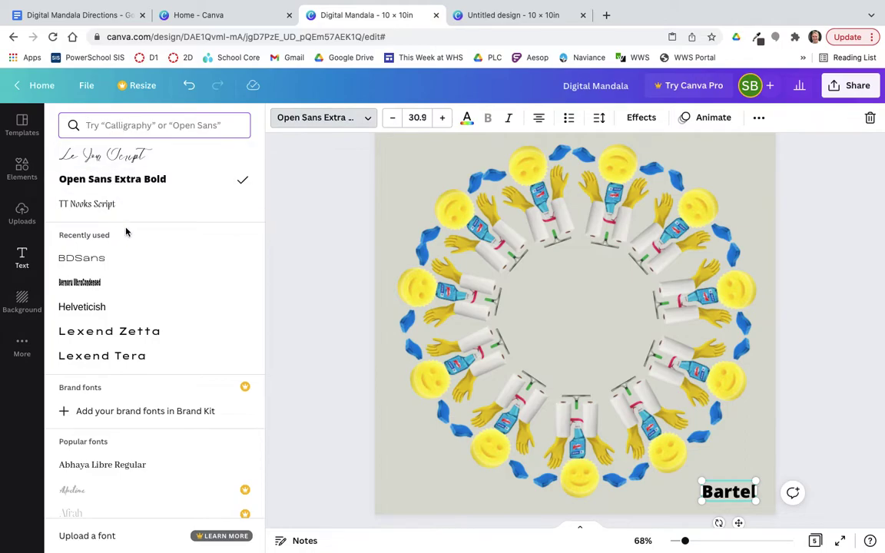
Scroll the font list and try Cormorant Garamond on the Bartel signature
{"action": "scroll", "coordinate": [127, 232], "scroll_direction": "down", "scroll_amount": 4}
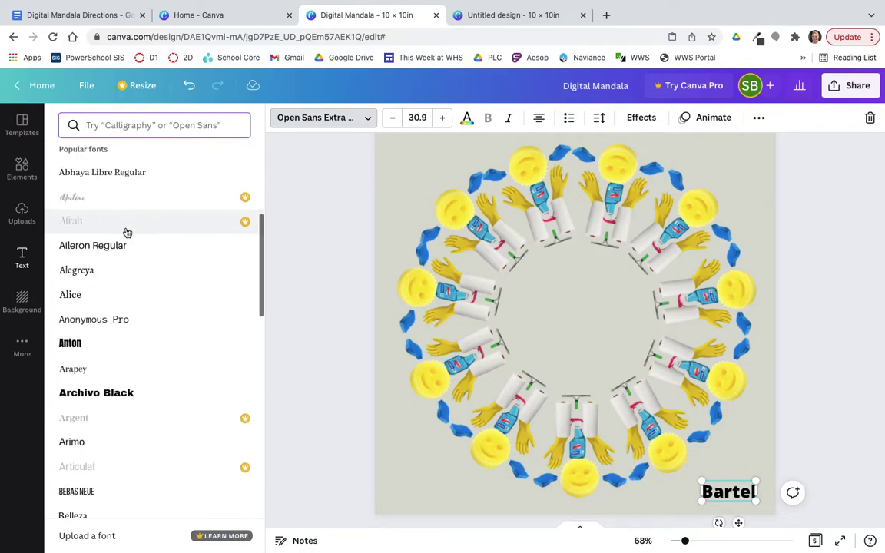
{"action": "scroll", "coordinate": [127, 232], "scroll_direction": "down", "scroll_amount": 3}
{"action": "scroll", "coordinate": [127, 232], "scroll_direction": "down", "scroll_amount": 2}
{"action": "scroll", "coordinate": [127, 232], "scroll_direction": "down", "scroll_amount": 1}
{"action": "scroll", "coordinate": [127, 232], "scroll_direction": "down", "scroll_amount": 5}
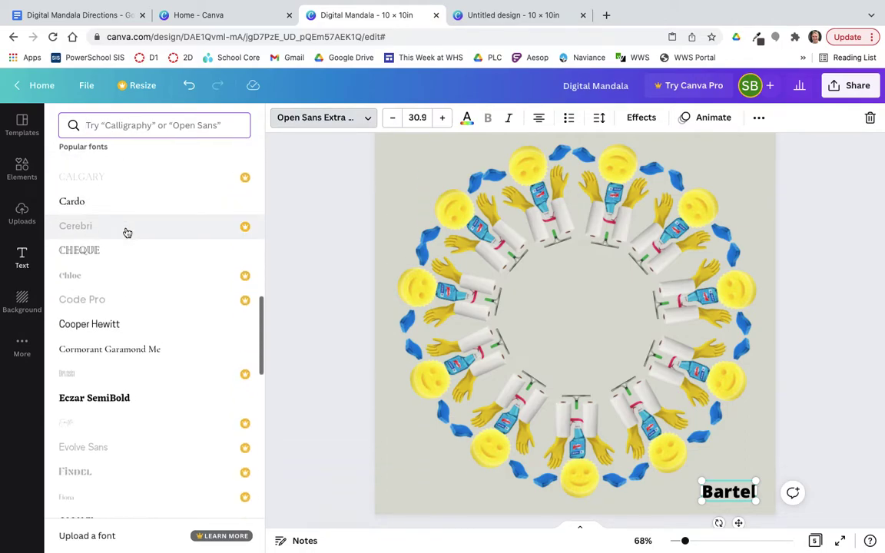
{"action": "scroll", "coordinate": [127, 232], "scroll_direction": "down", "scroll_amount": 1}
{"action": "scroll", "coordinate": [127, 232], "scroll_direction": "down", "scroll_amount": 2}
{"action": "scroll", "coordinate": [127, 232], "scroll_direction": "down", "scroll_amount": 1}
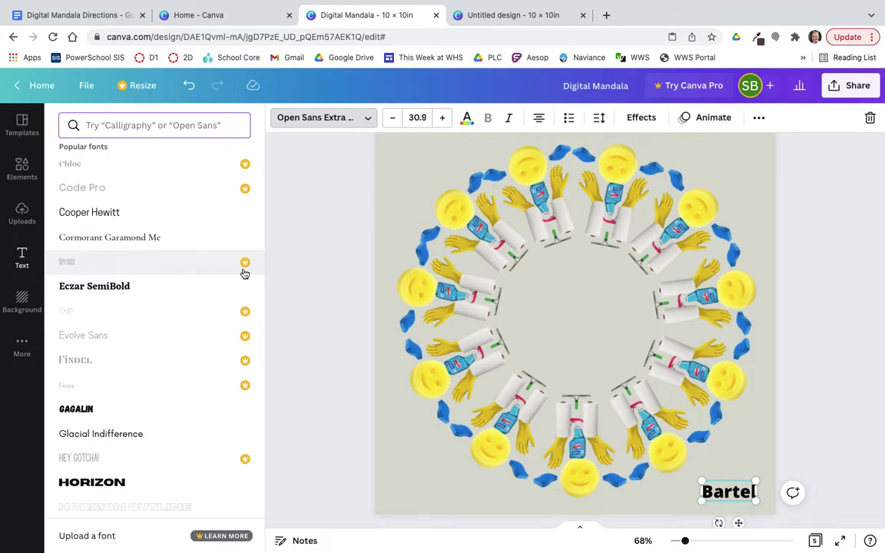
{"action": "left_click", "coordinate": [134, 247]}
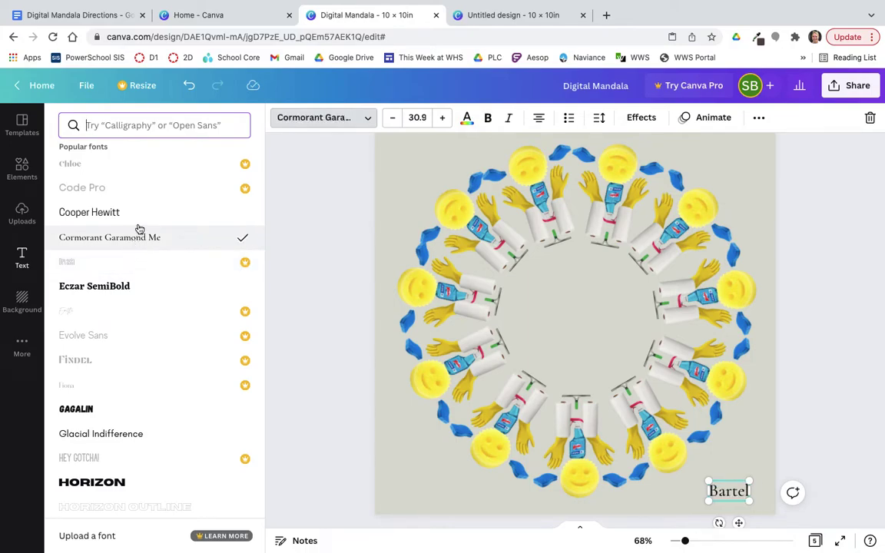
Switch the Bartel signature to the all-caps Gagalin font
{"action": "scroll", "coordinate": [138, 223], "scroll_direction": "down", "scroll_amount": 5}
{"action": "scroll", "coordinate": [140, 229], "scroll_direction": "down", "scroll_amount": 1}
{"action": "left_click", "coordinate": [139, 229]}
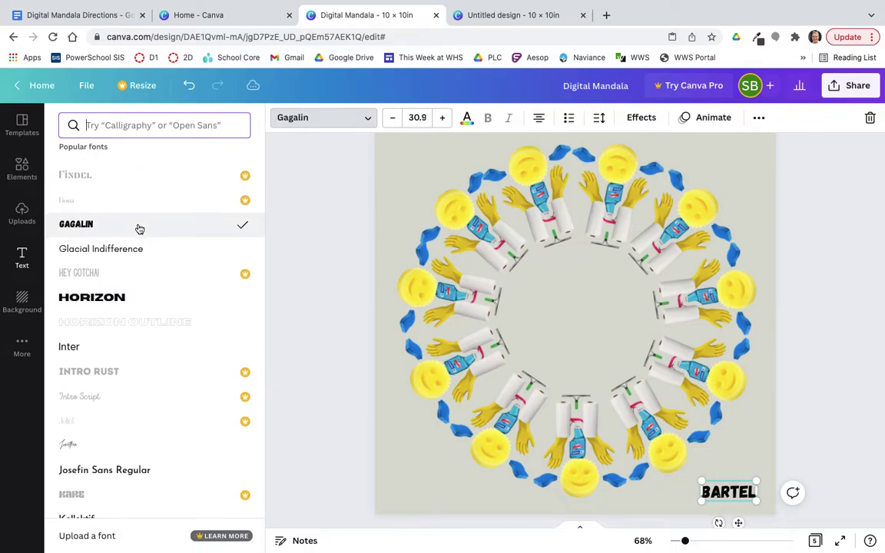
{"action": "scroll", "coordinate": [139, 228], "scroll_direction": "down", "scroll_amount": 1}
{"action": "scroll", "coordinate": [139, 229], "scroll_direction": "up", "scroll_amount": 2}
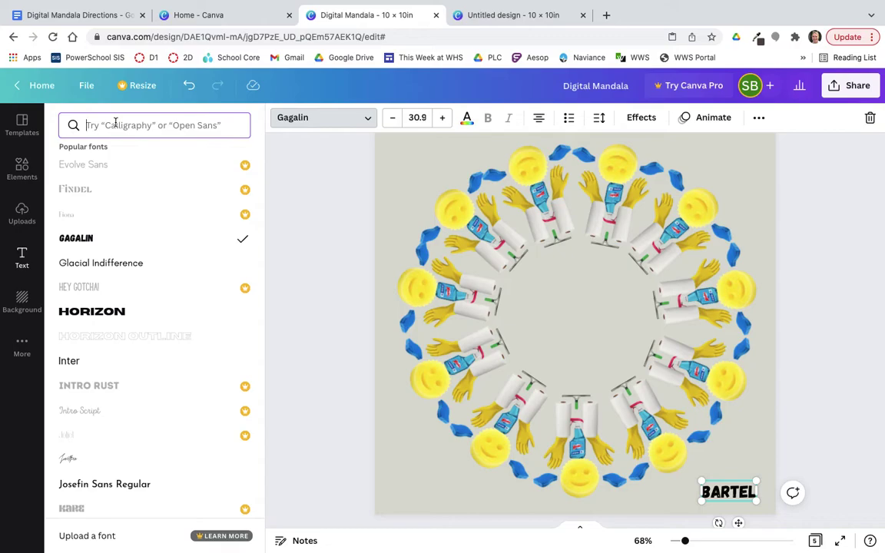
{"action": "type", "text": "script"}
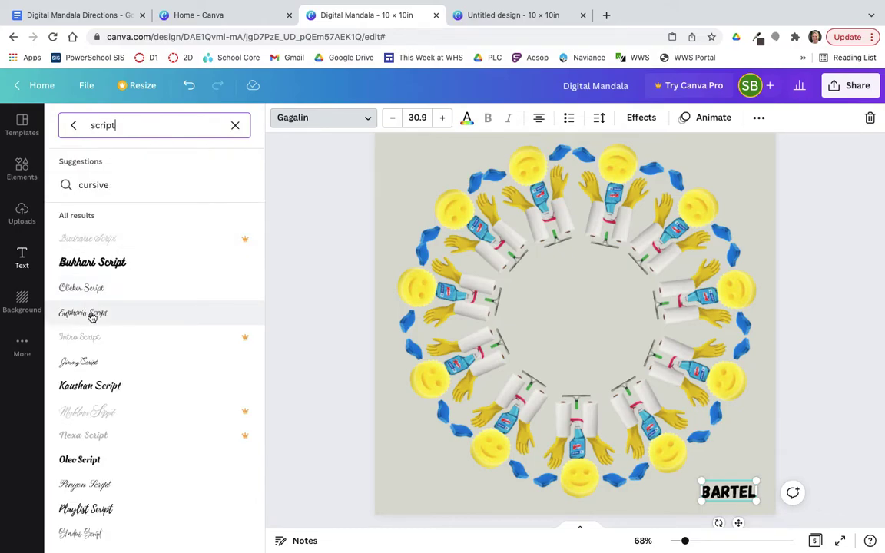
Try Euphoria Script, Oleo Script, Tropika Script and Shadow Script on the signature
{"action": "left_click", "coordinate": [85, 313]}
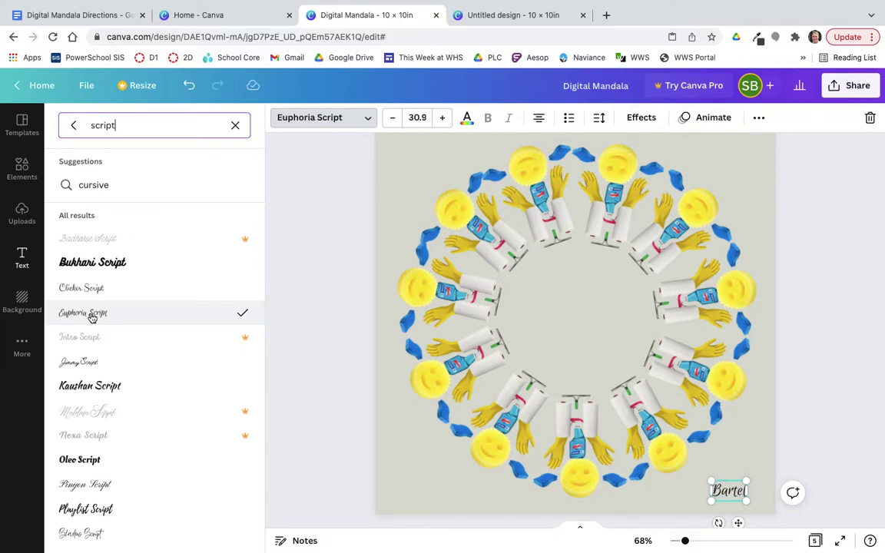
{"action": "scroll", "coordinate": [91, 322], "scroll_direction": "down", "scroll_amount": 3}
{"action": "left_click", "coordinate": [91, 332]}
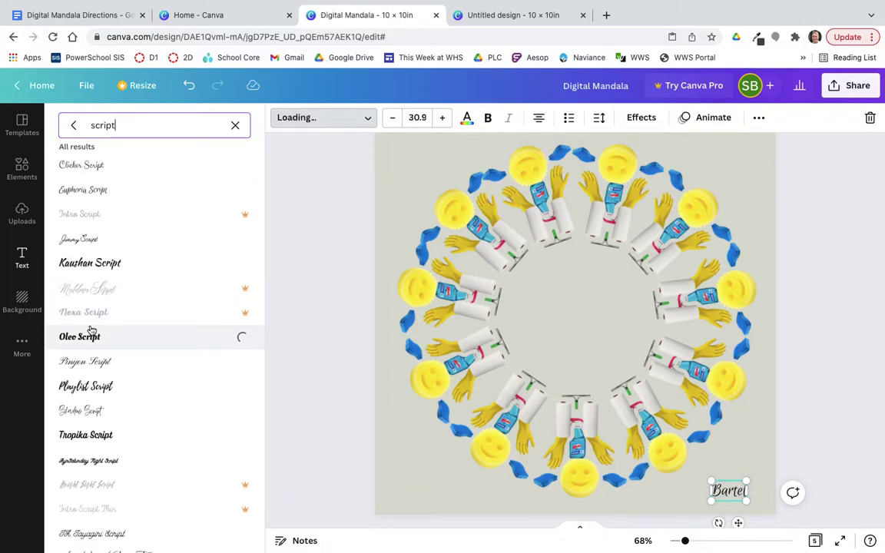
{"action": "scroll", "coordinate": [90, 330], "scroll_direction": "down", "scroll_amount": 3}
{"action": "left_click", "coordinate": [91, 330]}
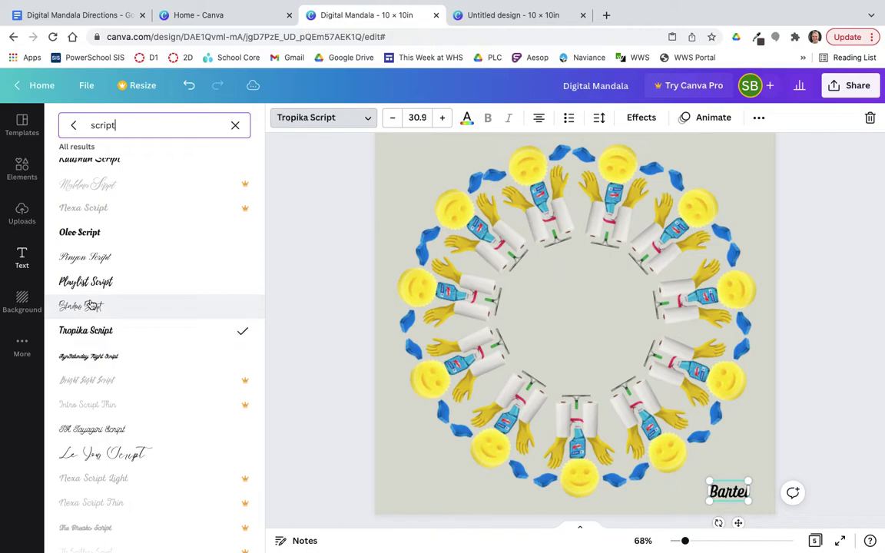
{"action": "left_click", "coordinate": [91, 306]}
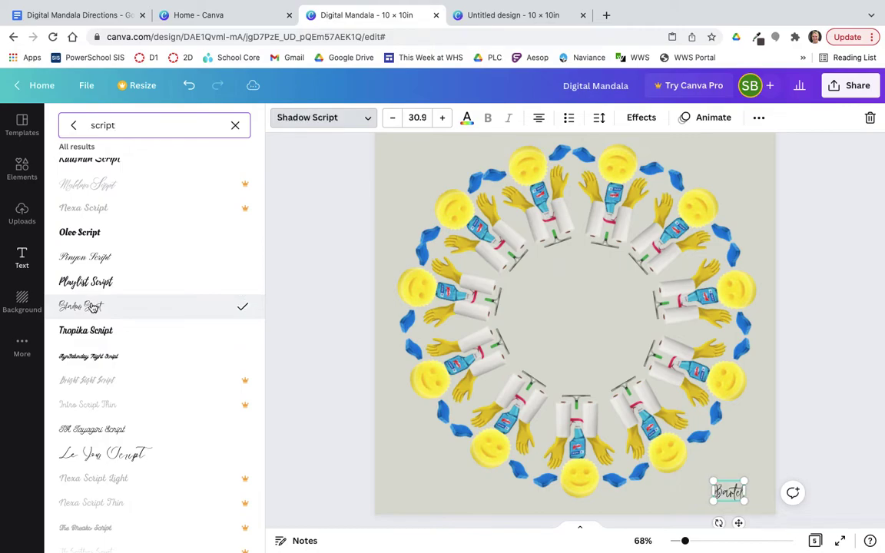
{"action": "scroll", "coordinate": [91, 307], "scroll_direction": "down", "scroll_amount": 2}
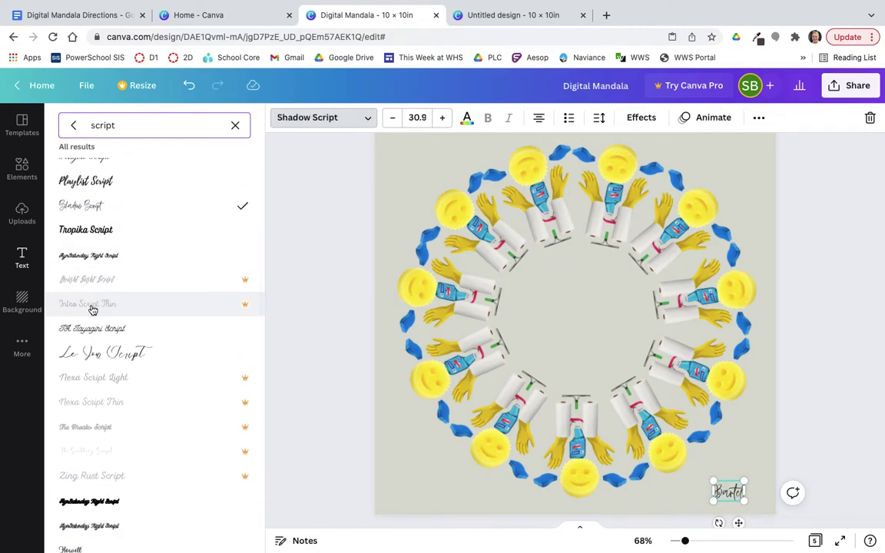
Try Le Jour Script, then apply Adam Script to the Bartel signature
{"action": "left_click", "coordinate": [92, 353]}
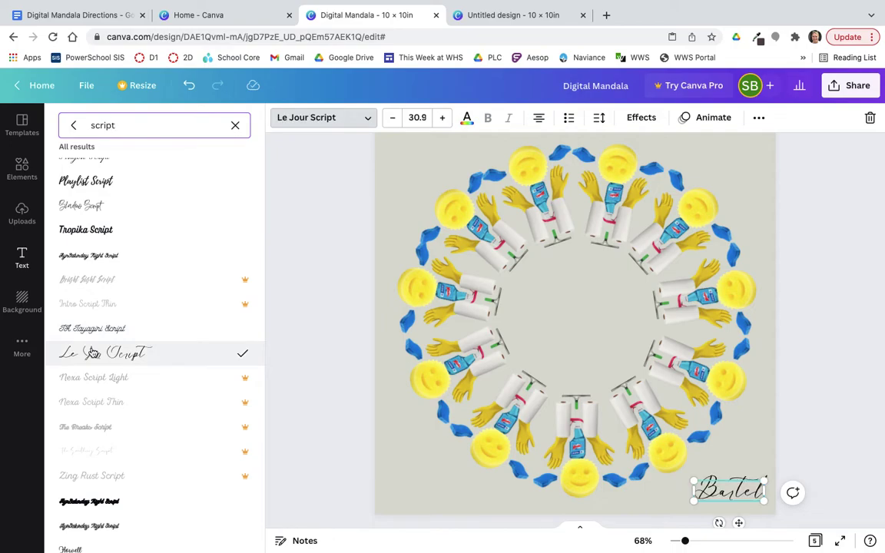
{"action": "scroll", "coordinate": [92, 353], "scroll_direction": "down", "scroll_amount": 5}
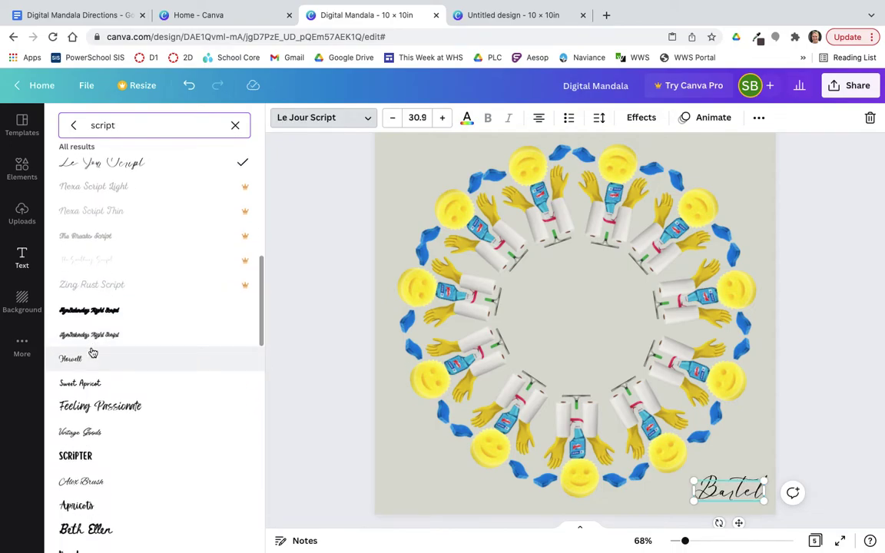
{"action": "scroll", "coordinate": [90, 352], "scroll_direction": "down", "scroll_amount": 1}
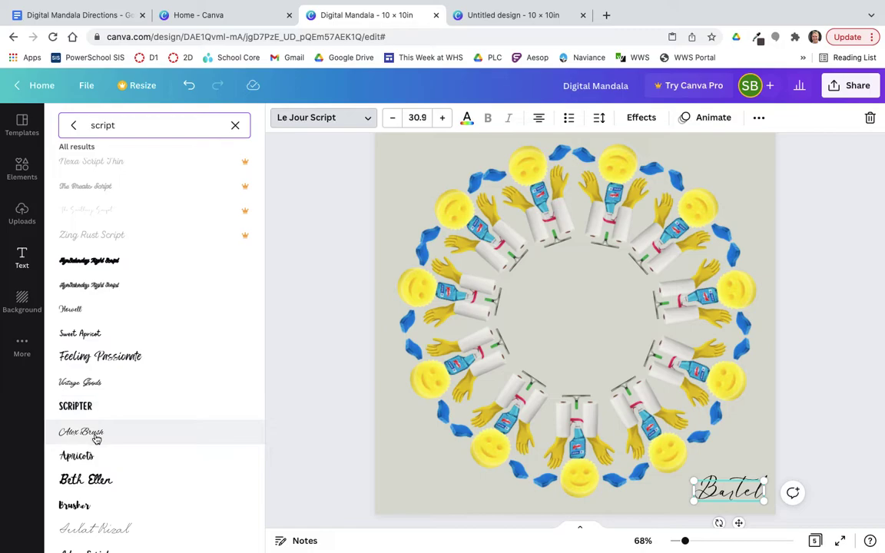
{"action": "scroll", "coordinate": [96, 436], "scroll_direction": "down", "scroll_amount": 3}
{"action": "left_click", "coordinate": [90, 408]}
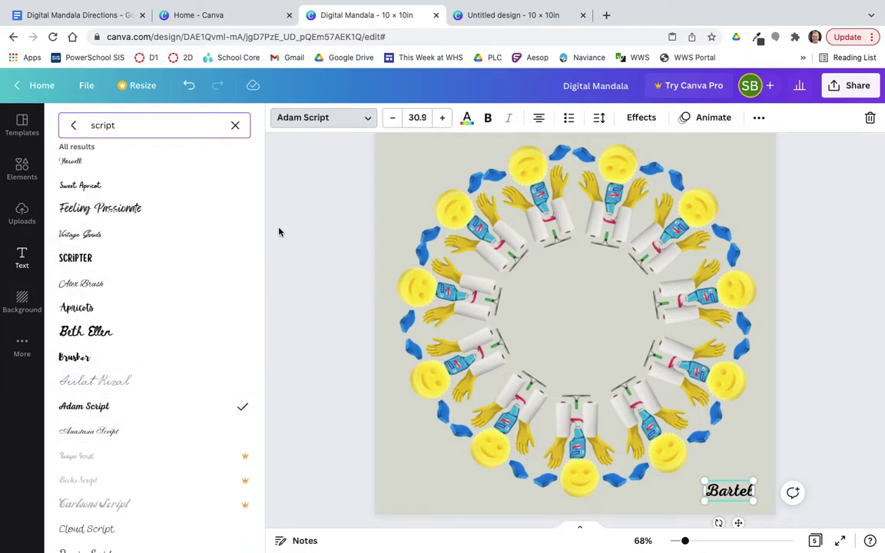
{"action": "key", "text": "Escape"}
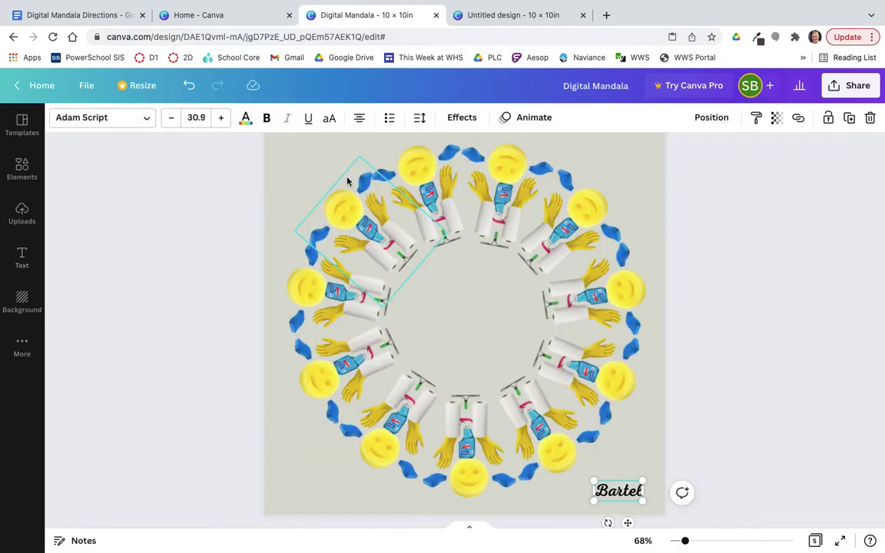
Colour the Bartel signature grey and deselect it to preview the design
{"action": "left_click", "coordinate": [246, 119]}
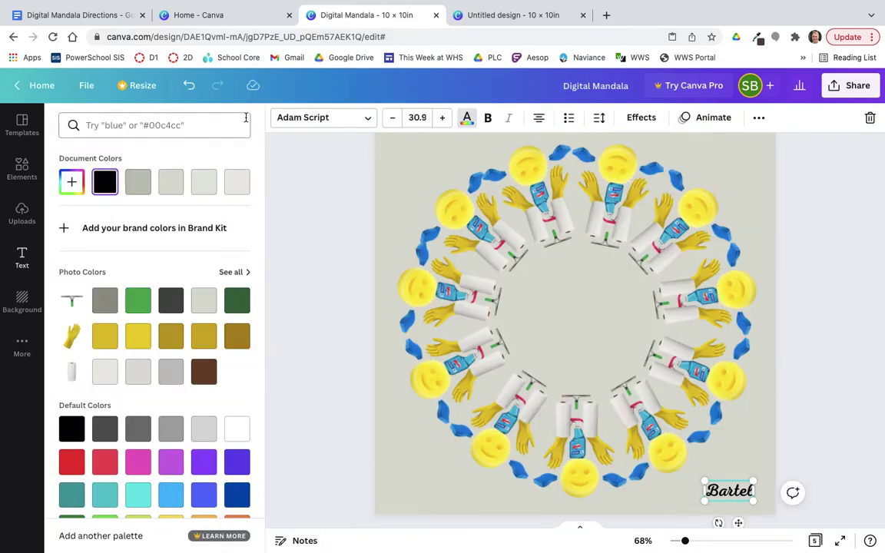
{"action": "left_click", "coordinate": [105, 300]}
{"action": "key", "text": "Escape"}
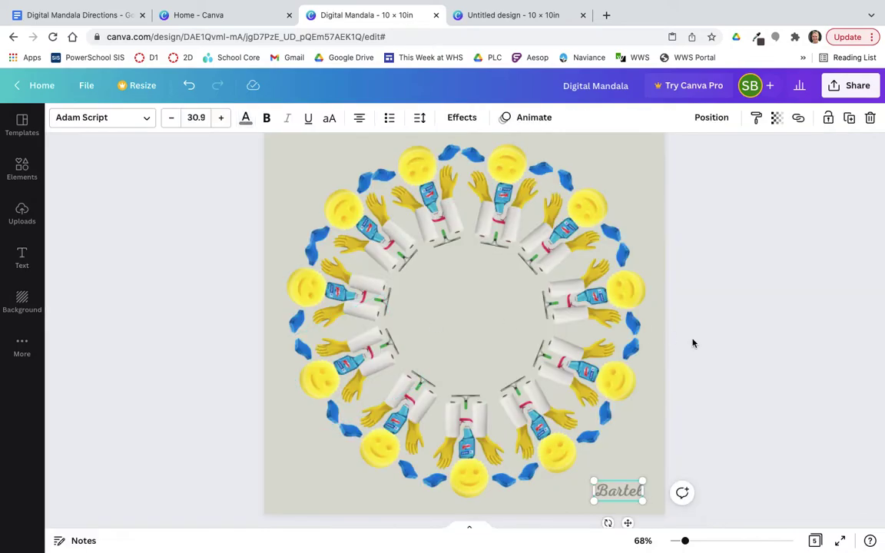
{"action": "left_click", "coordinate": [749, 363]}
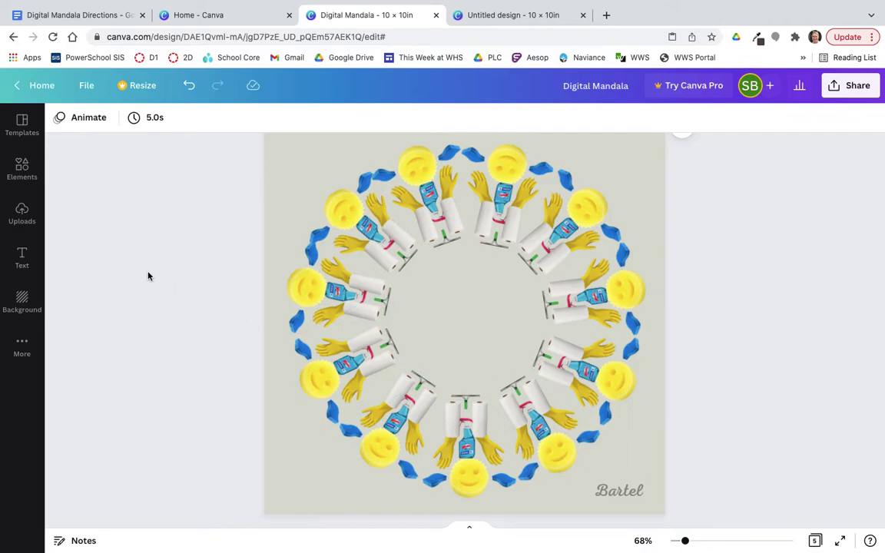
Try dark gold and bright yellow on the signature, then return it to grey
{"action": "left_click", "coordinate": [615, 493]}
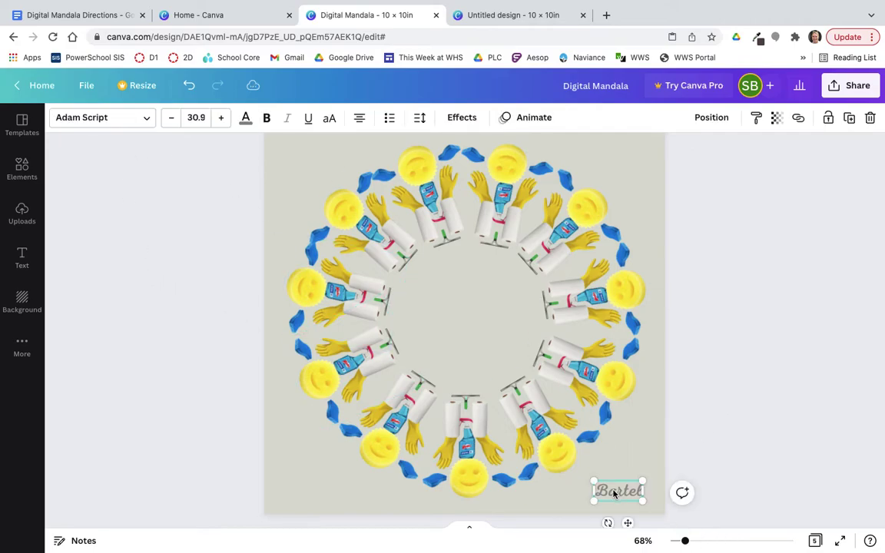
{"action": "left_click", "coordinate": [245, 117]}
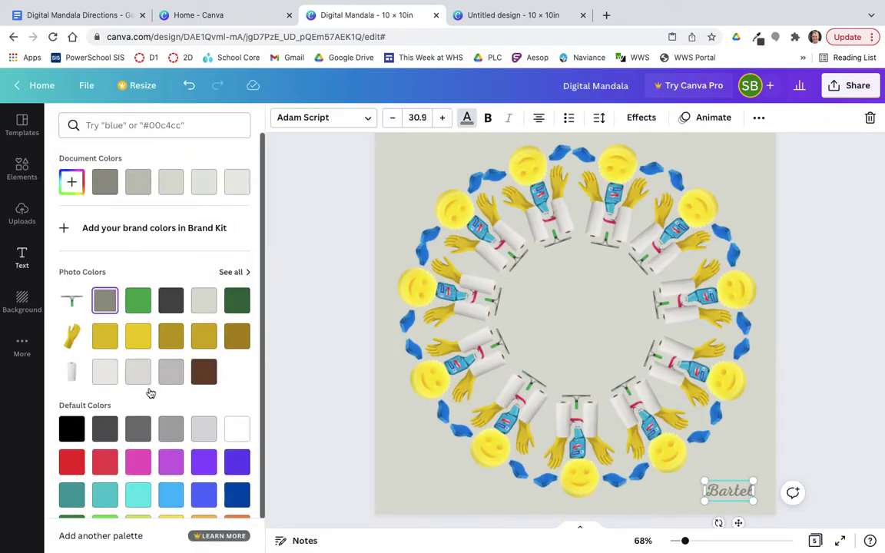
{"action": "left_click", "coordinate": [235, 335]}
{"action": "left_click", "coordinate": [137, 339]}
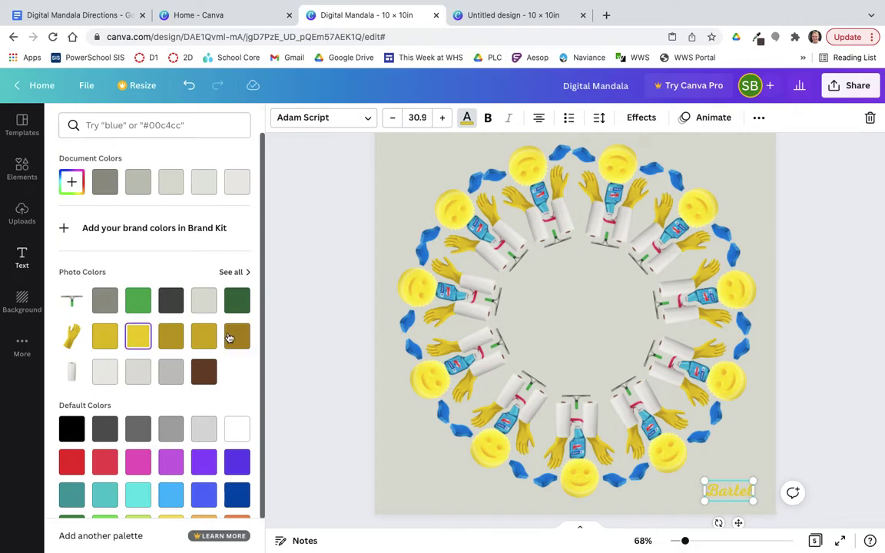
{"action": "left_click", "coordinate": [104, 300]}
{"action": "left_click", "coordinate": [315, 317]}
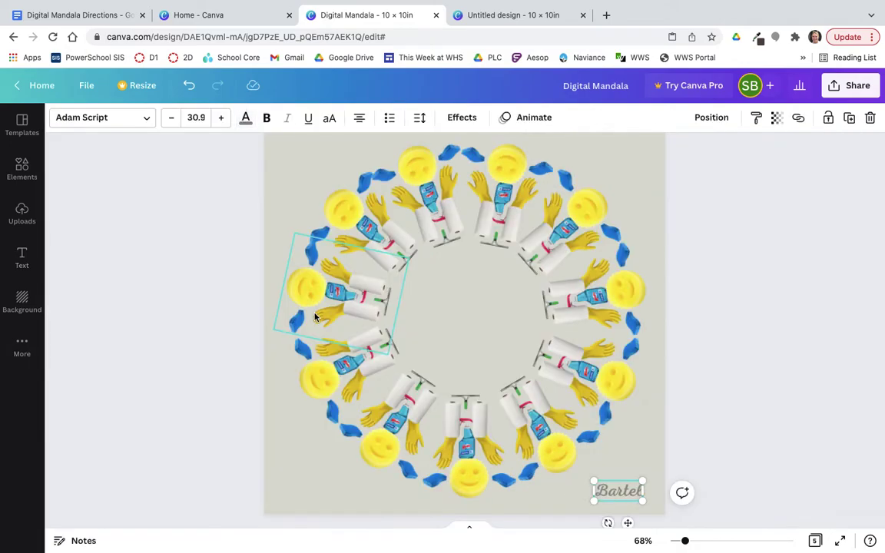
{"action": "left_click", "coordinate": [237, 312]}
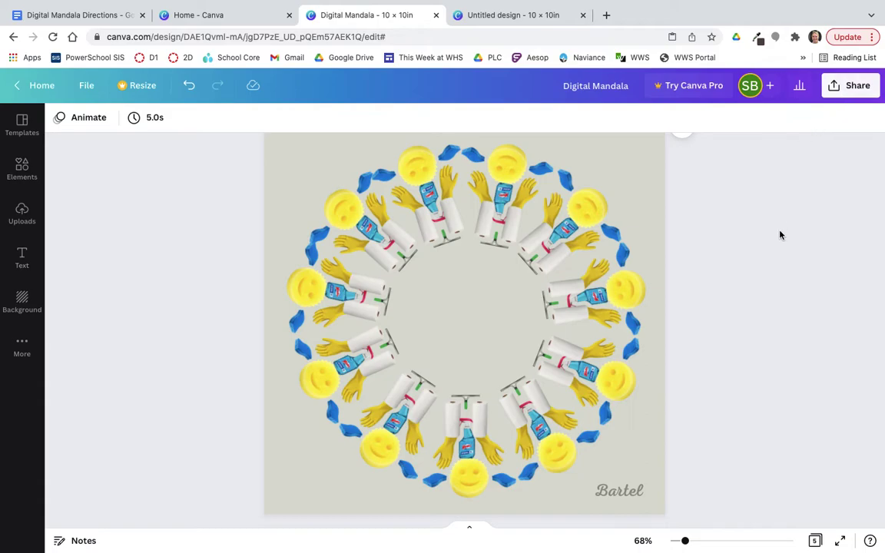
Open the Download settings from the Share menu, keeping PNG as the file type
{"action": "left_click", "coordinate": [843, 88]}
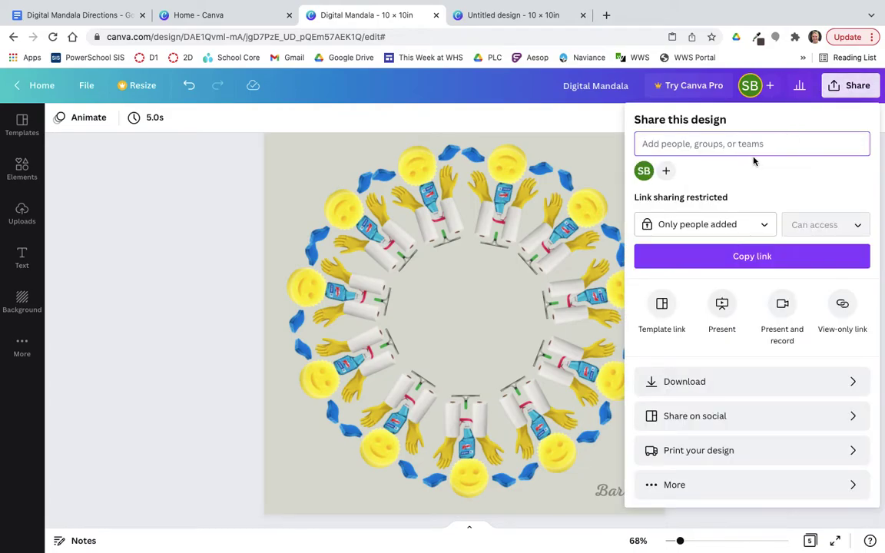
{"action": "scroll", "coordinate": [683, 385], "scroll_direction": "down", "scroll_amount": 1}
{"action": "left_click", "coordinate": [683, 381]}
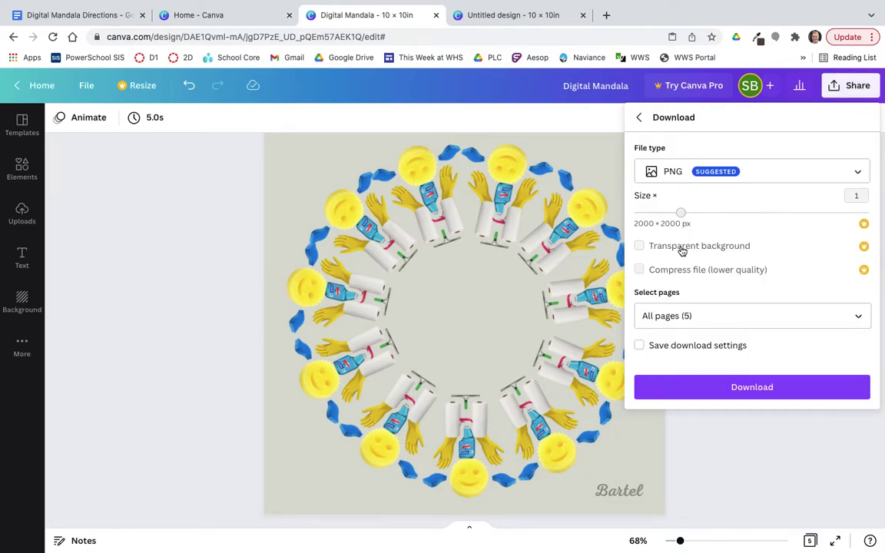
Limit the download to Page 2 only and start the PNG download
{"action": "left_click", "coordinate": [684, 316]}
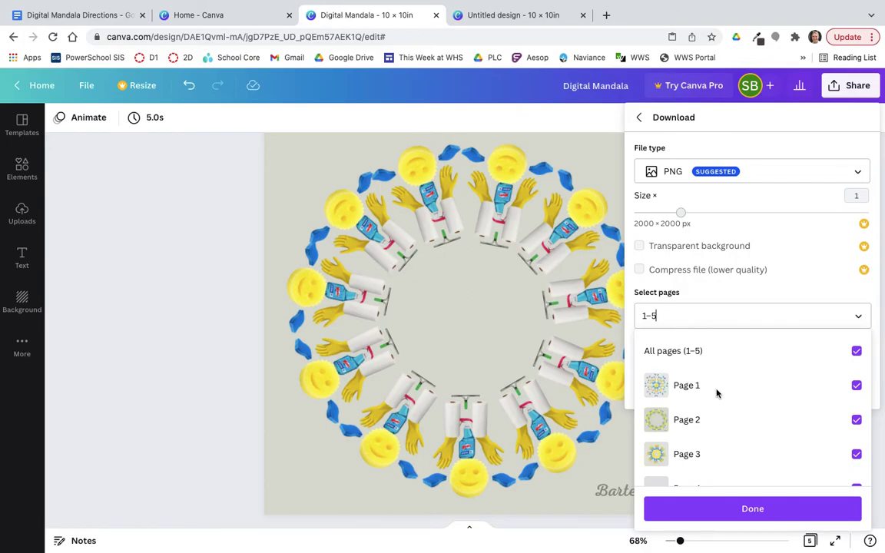
{"action": "scroll", "coordinate": [741, 415], "scroll_direction": "down", "scroll_amount": 2}
{"action": "scroll", "coordinate": [741, 415], "scroll_direction": "up", "scroll_amount": 2}
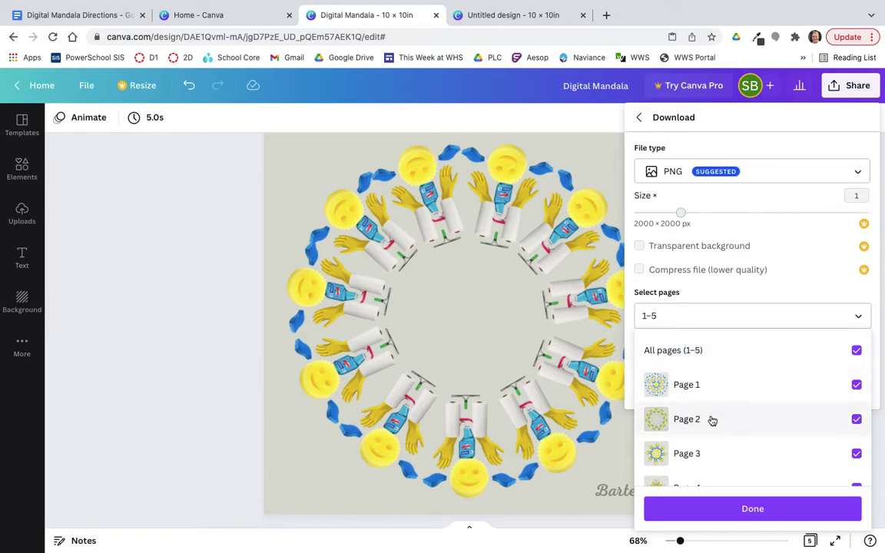
{"action": "left_click", "coordinate": [856, 353]}
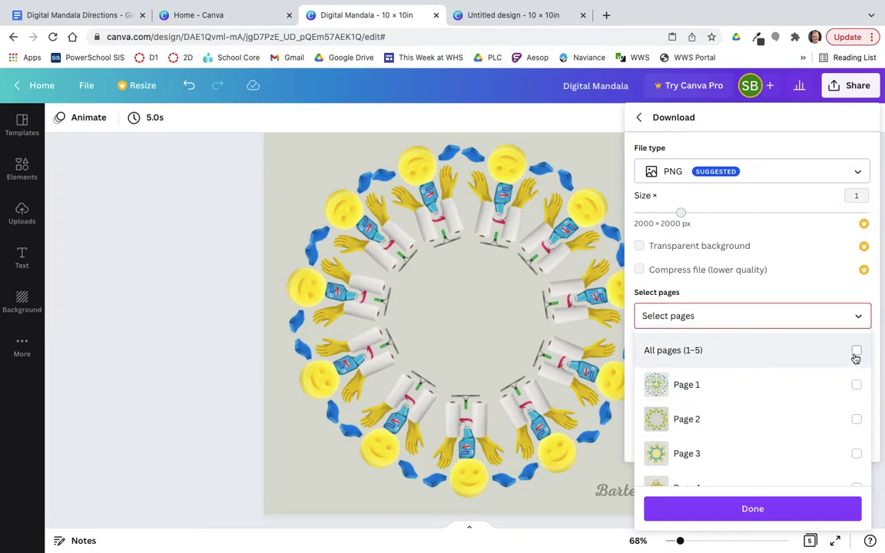
{"action": "left_click", "coordinate": [857, 421]}
{"action": "left_click", "coordinate": [760, 508]}
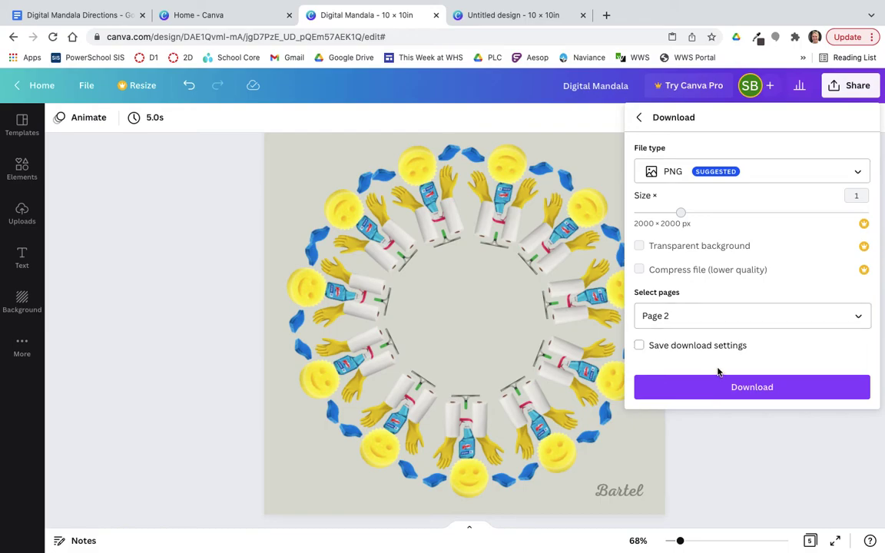
{"action": "left_click", "coordinate": [732, 388]}
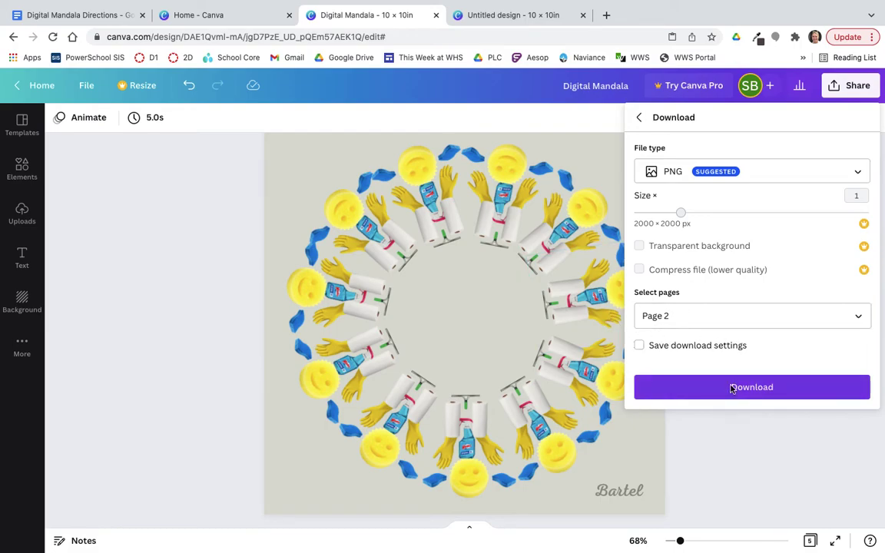